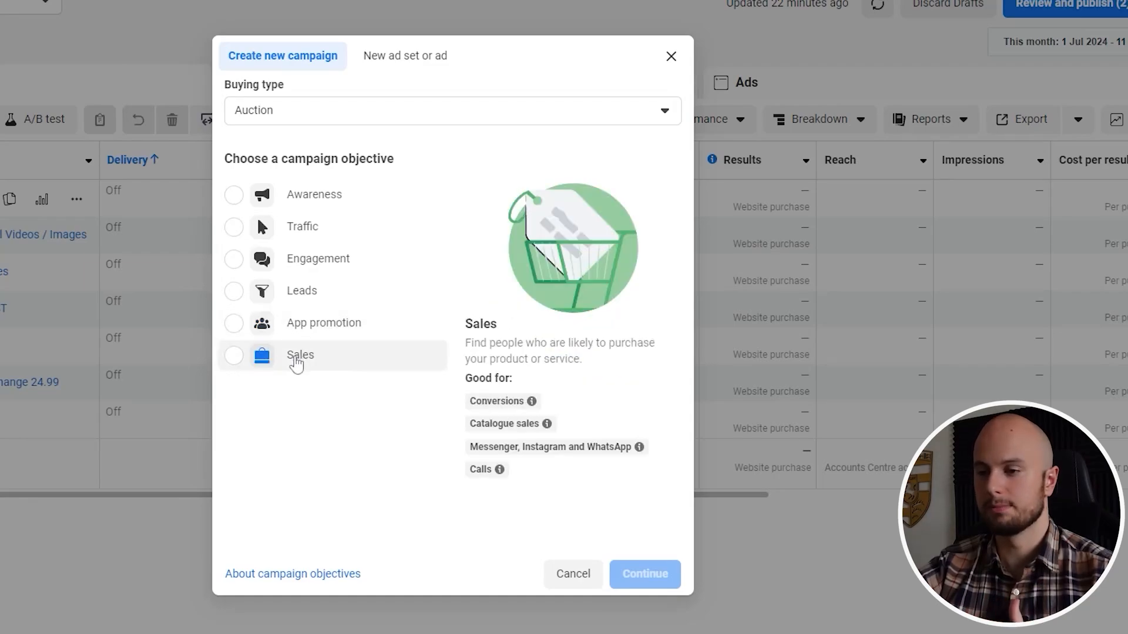
Create a new auction campaign with the Sales objective using the manual sales campaign setup
left_click(671, 56)
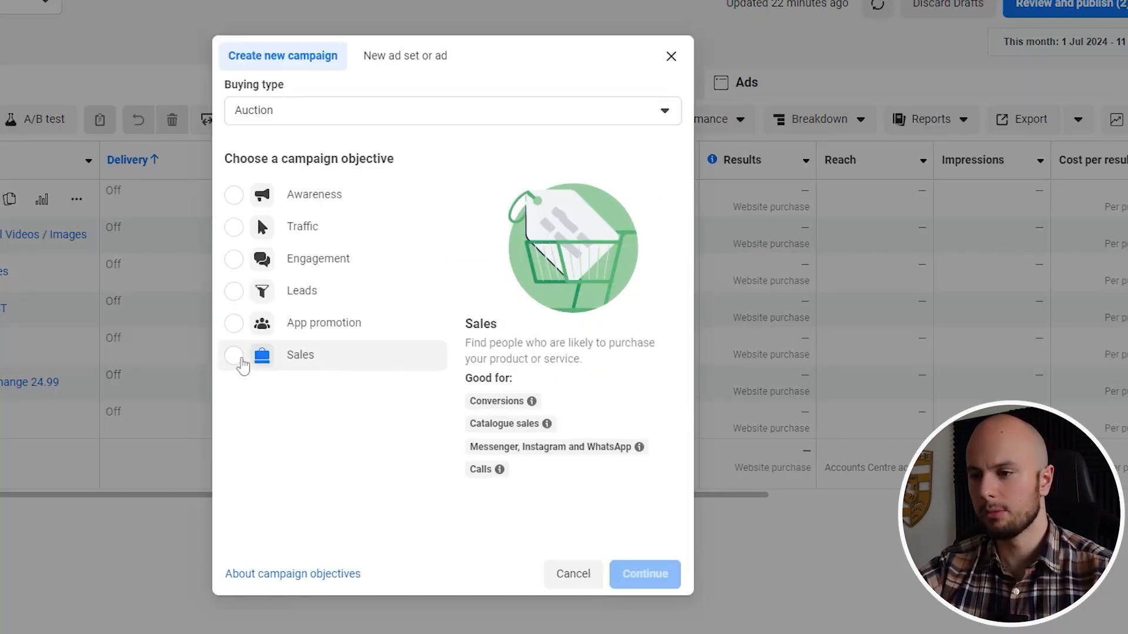
left_click(241, 360)
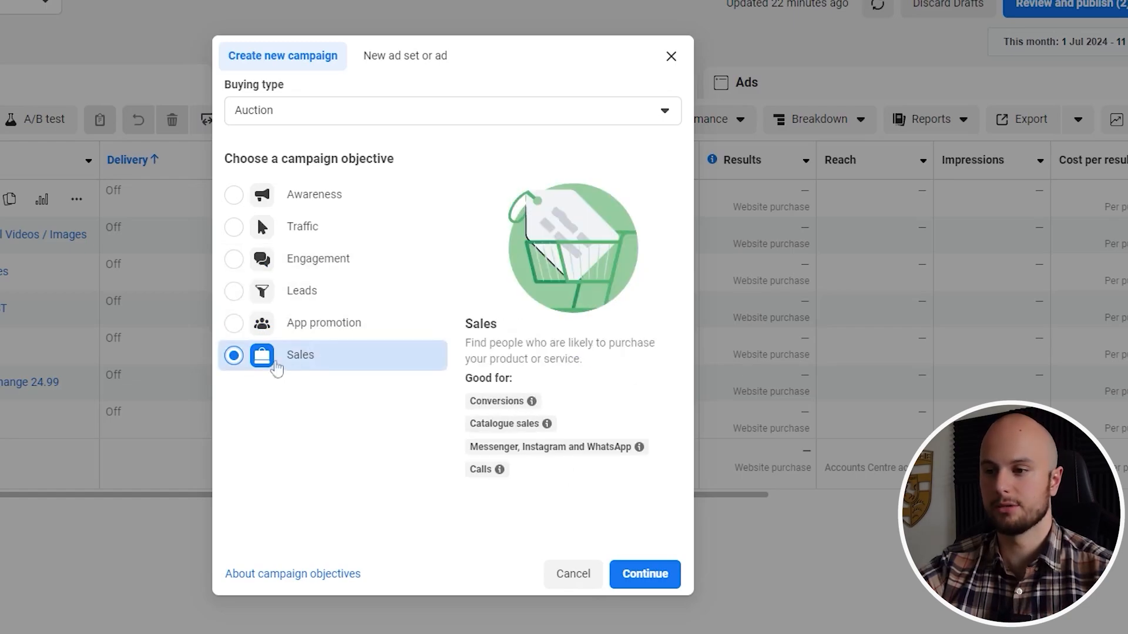
left_click(648, 577)
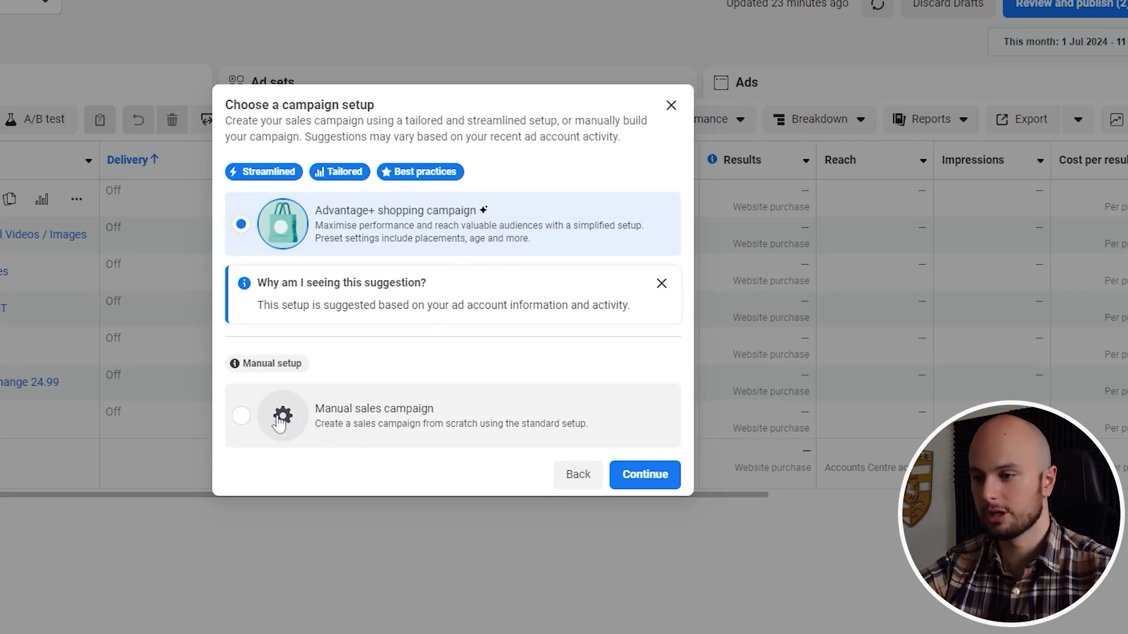
left_click(370, 427)
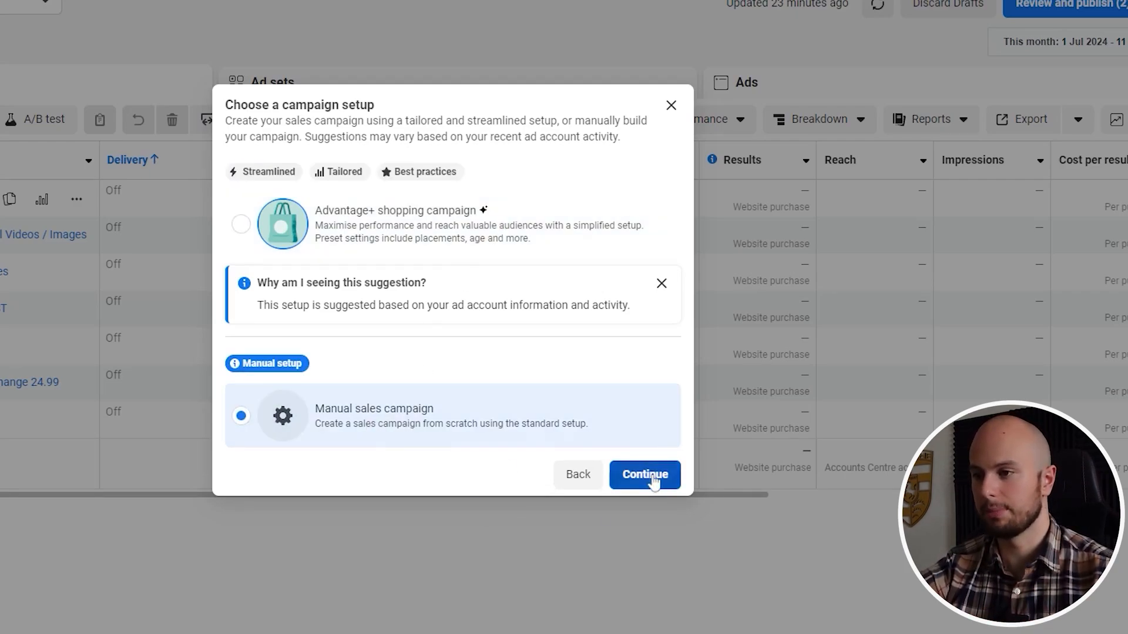
left_click(649, 477)
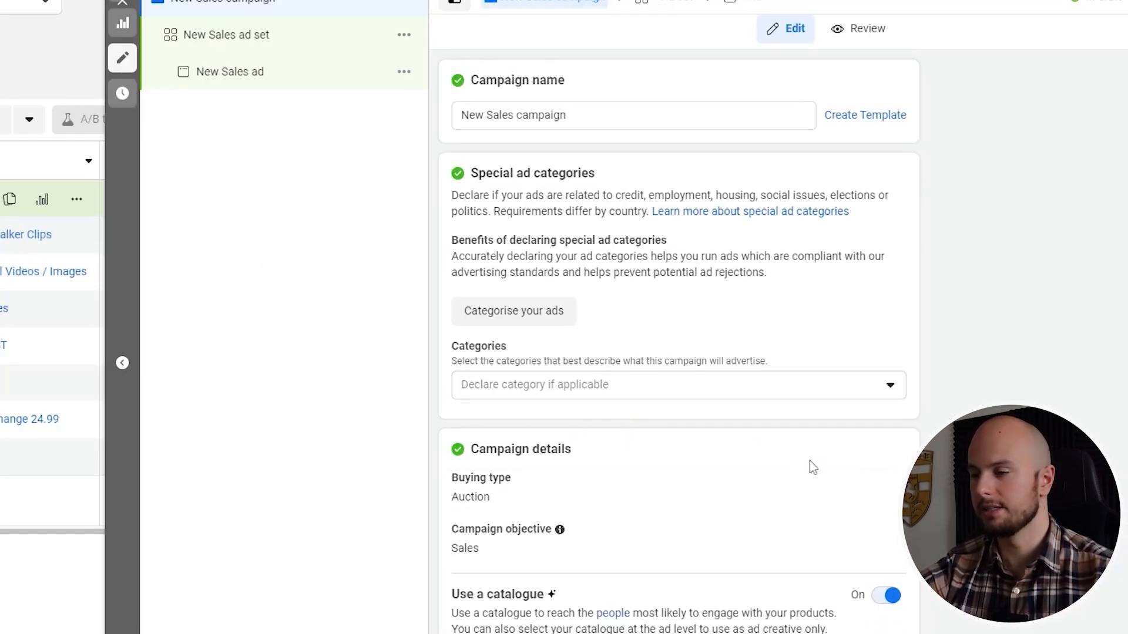
Turn off the use of a catalogue in the new sales campaign's details
scroll(650, 320, "down", 3)
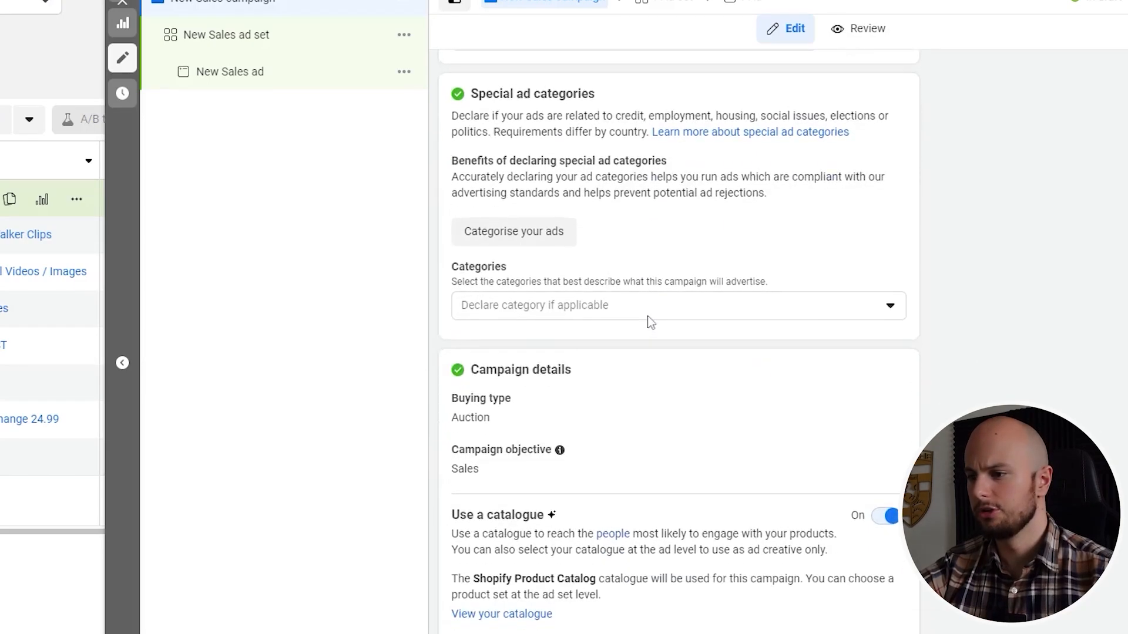
scroll(651, 322, "down", 8)
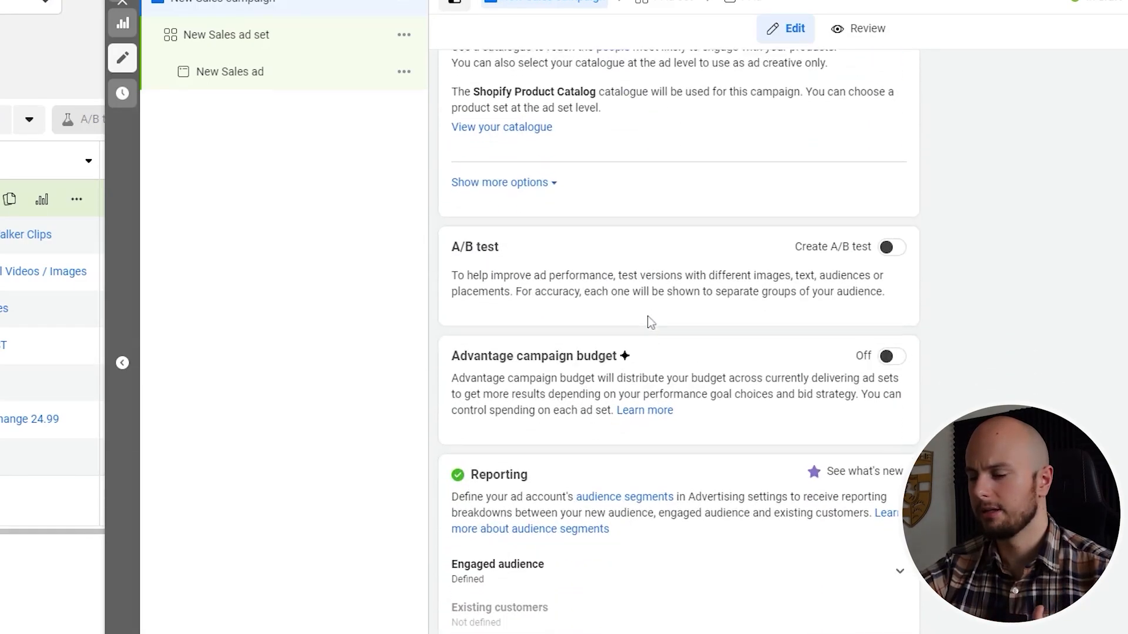
scroll(638, 367, "up", 3)
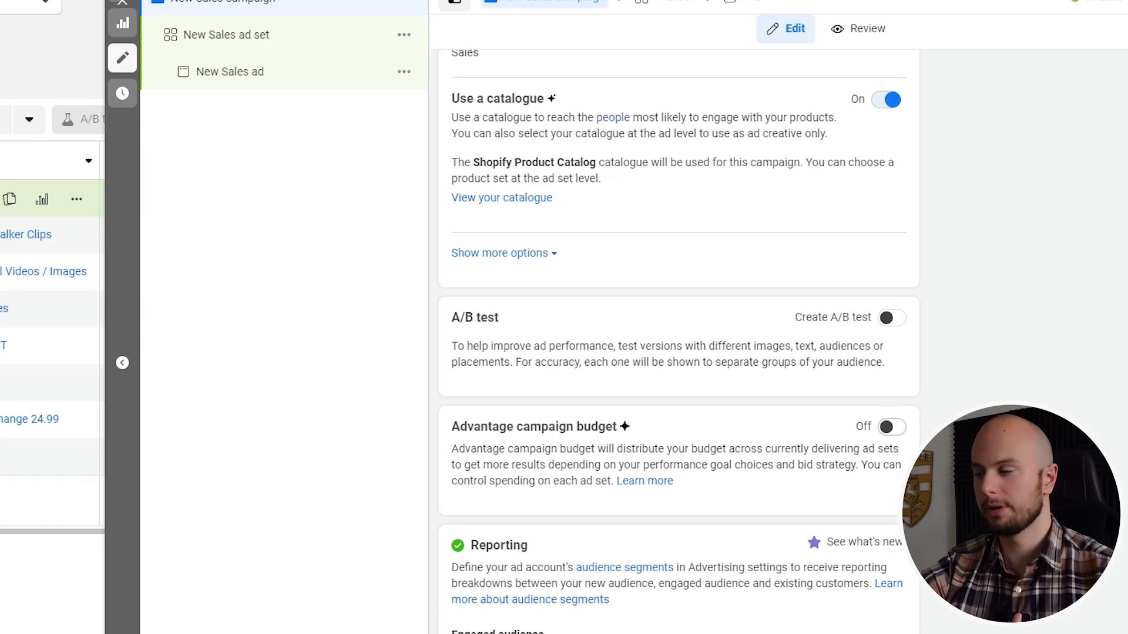
scroll(831, 466, "up", 4)
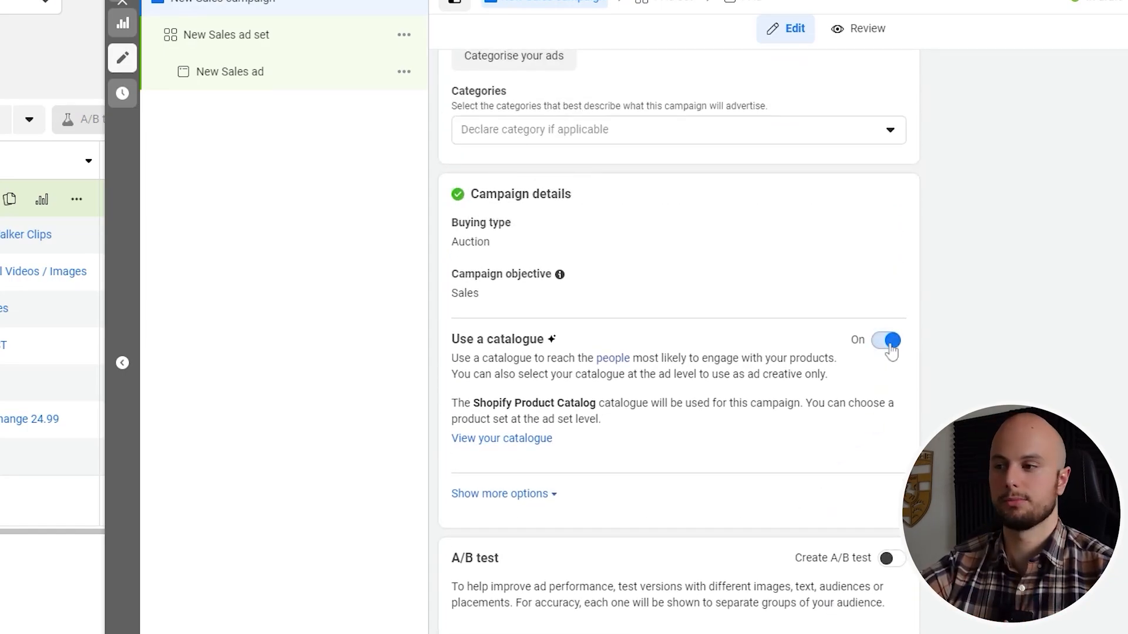
left_click(890, 346)
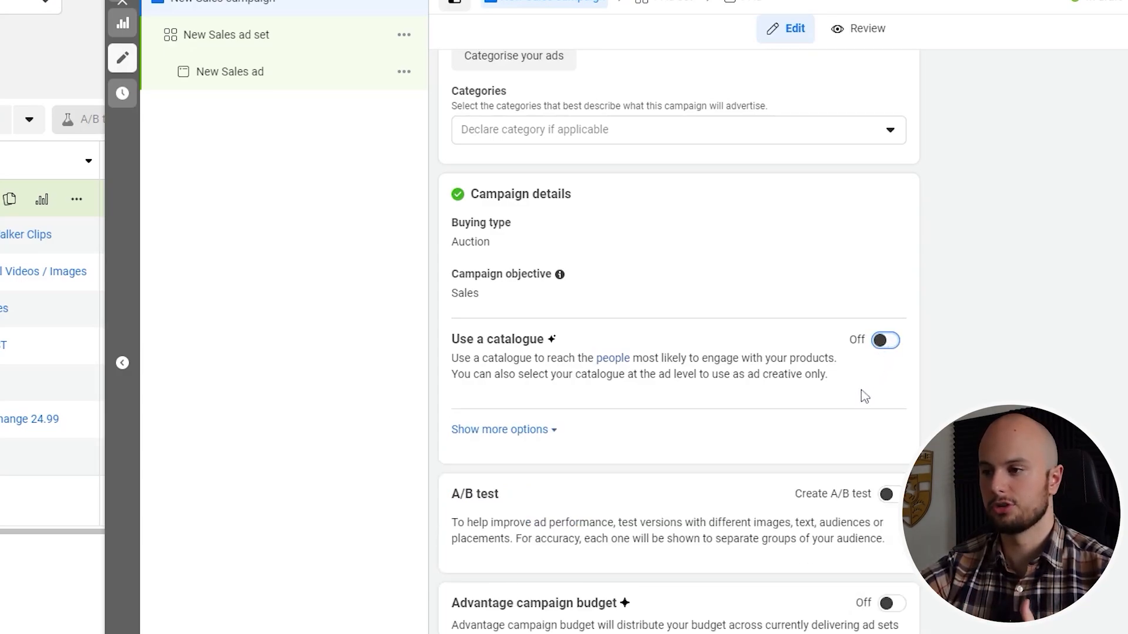
Rename the campaign as "Cold - Broad - Creative Test"
scroll(860, 397, "up", 1)
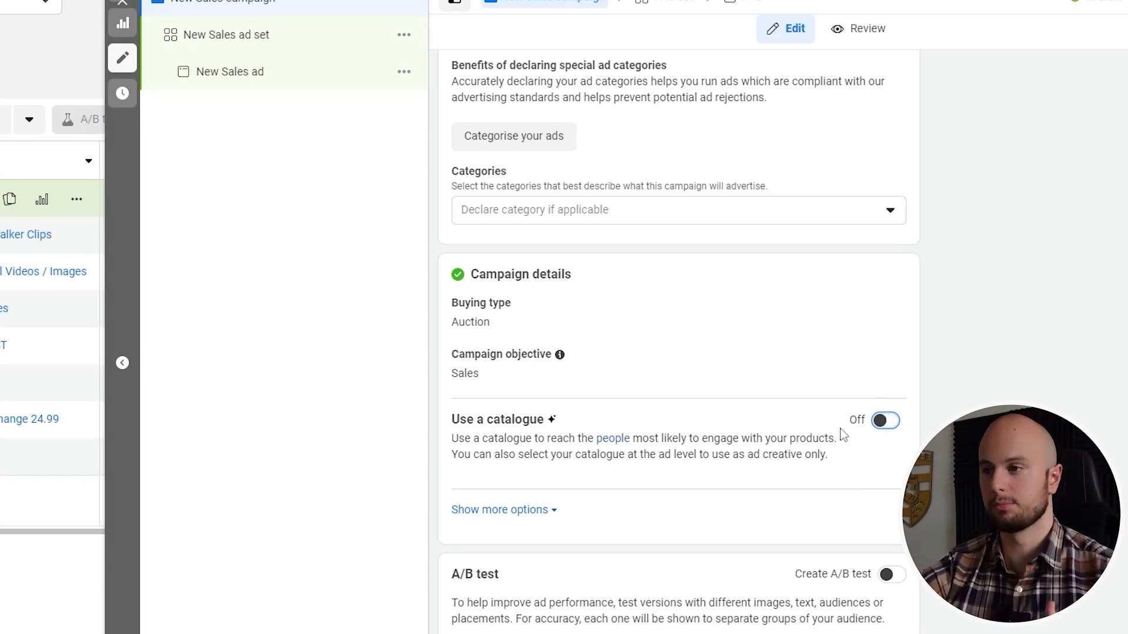
scroll(817, 423, "up", 3)
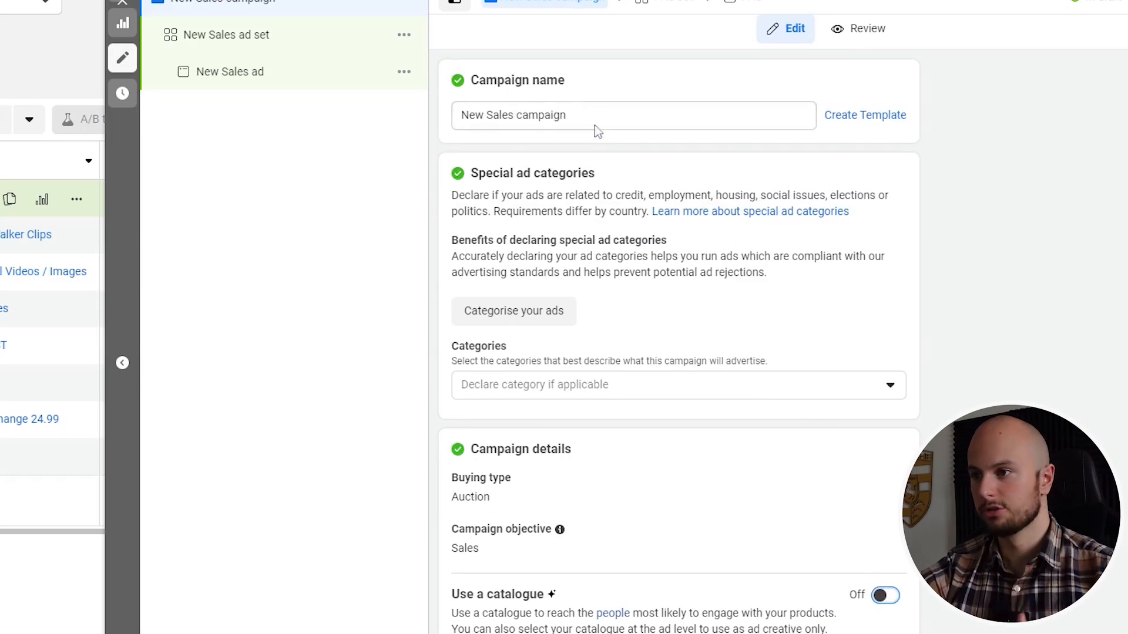
left_click_drag(595, 125, 468, 125)
type("Cold")
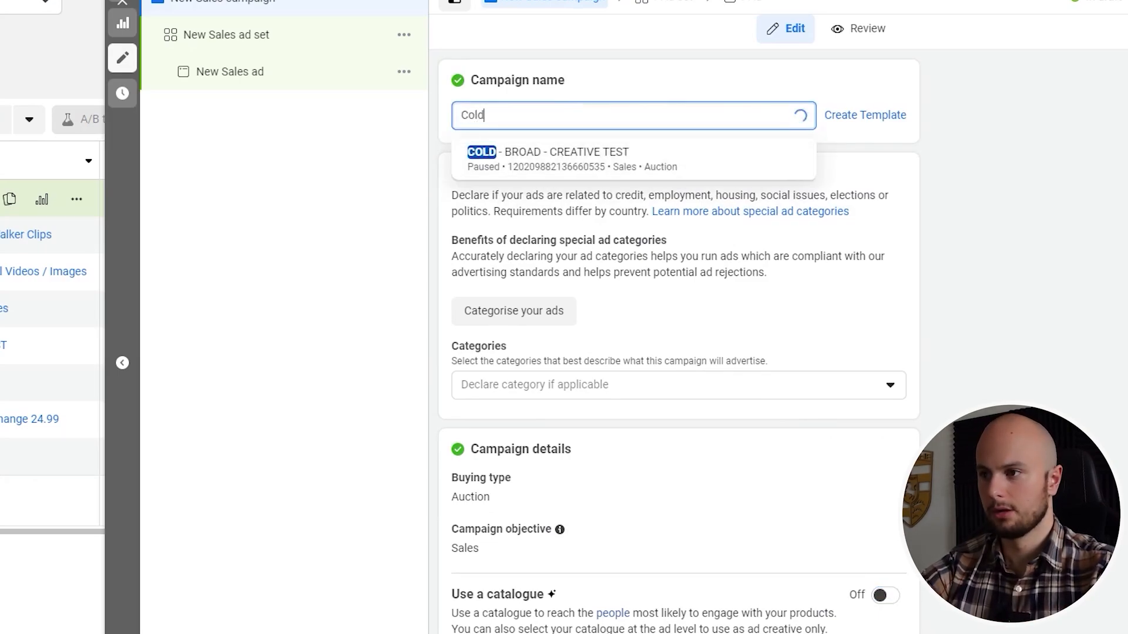
type(" - B")
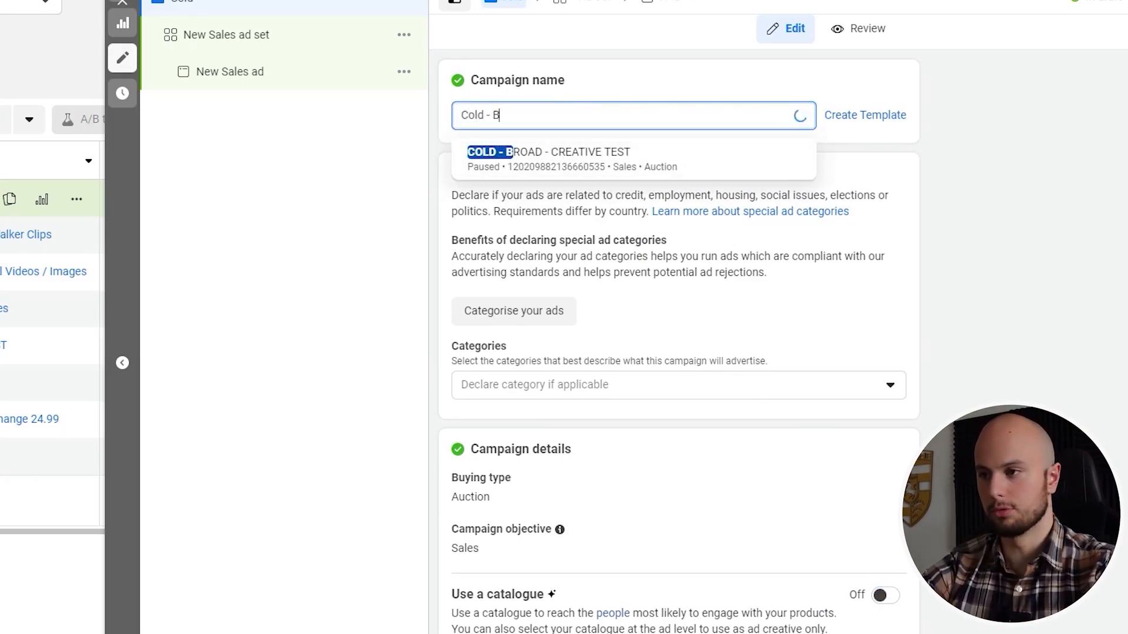
type("road")
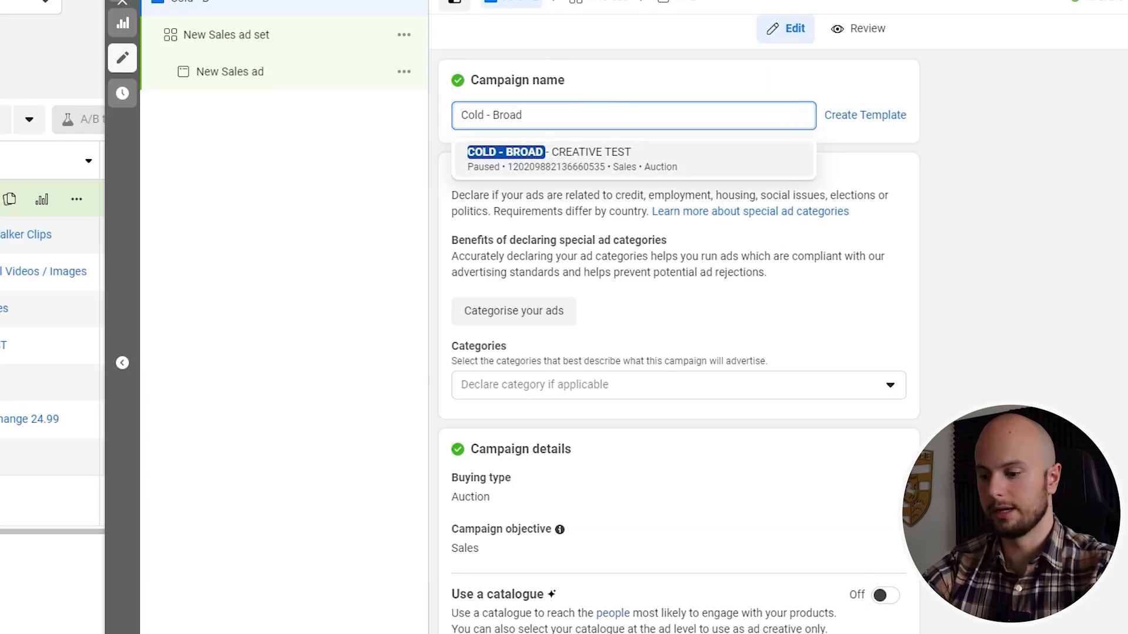
type(" - ")
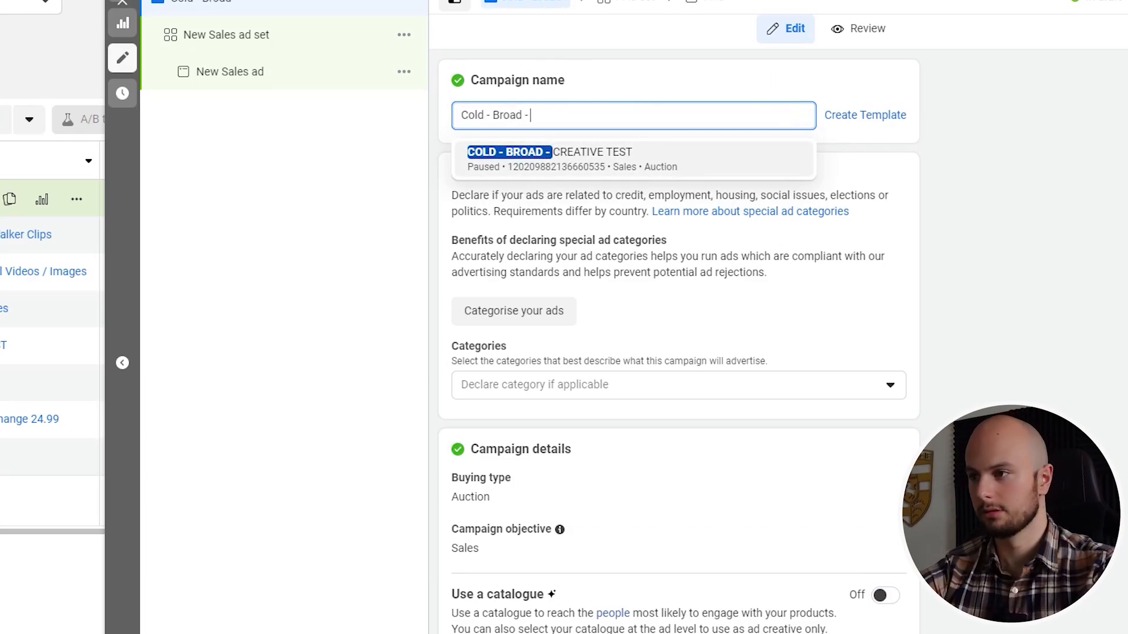
type("Creat")
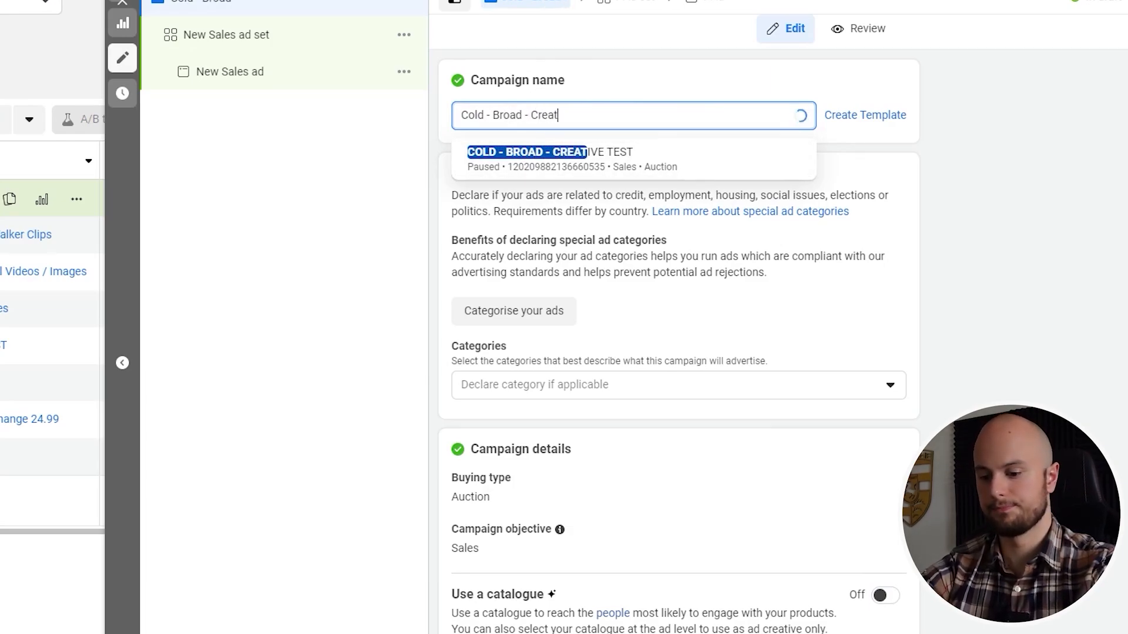
type("ive Test")
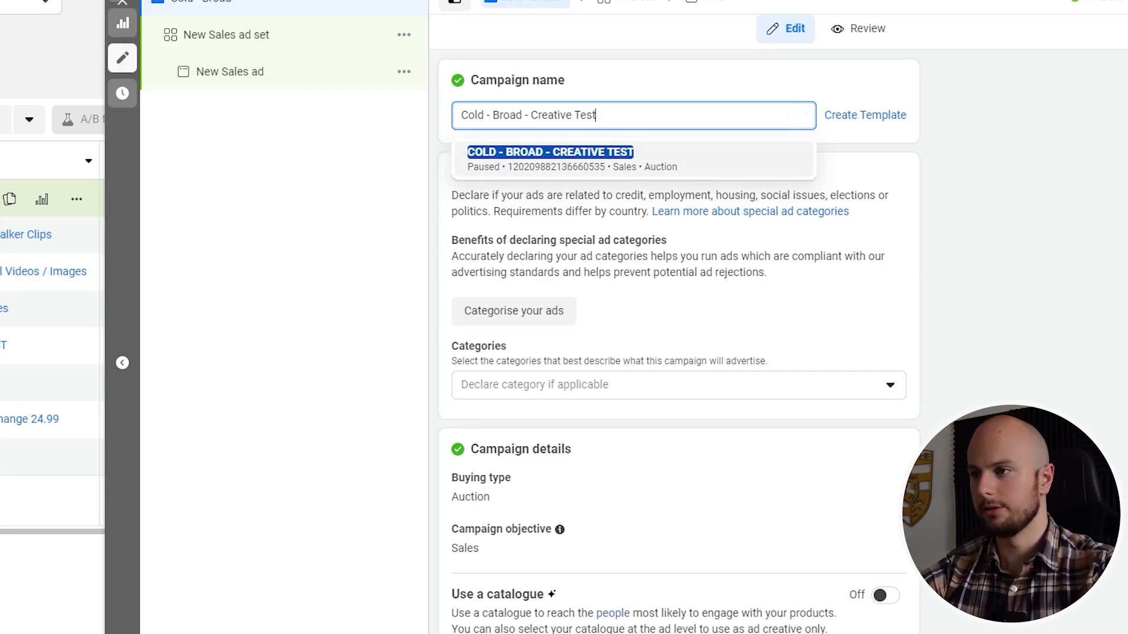
left_click(442, 119)
Proceed from the campaign settings to the settings of its new sales ad set
scroll(624, 427, "down", 4)
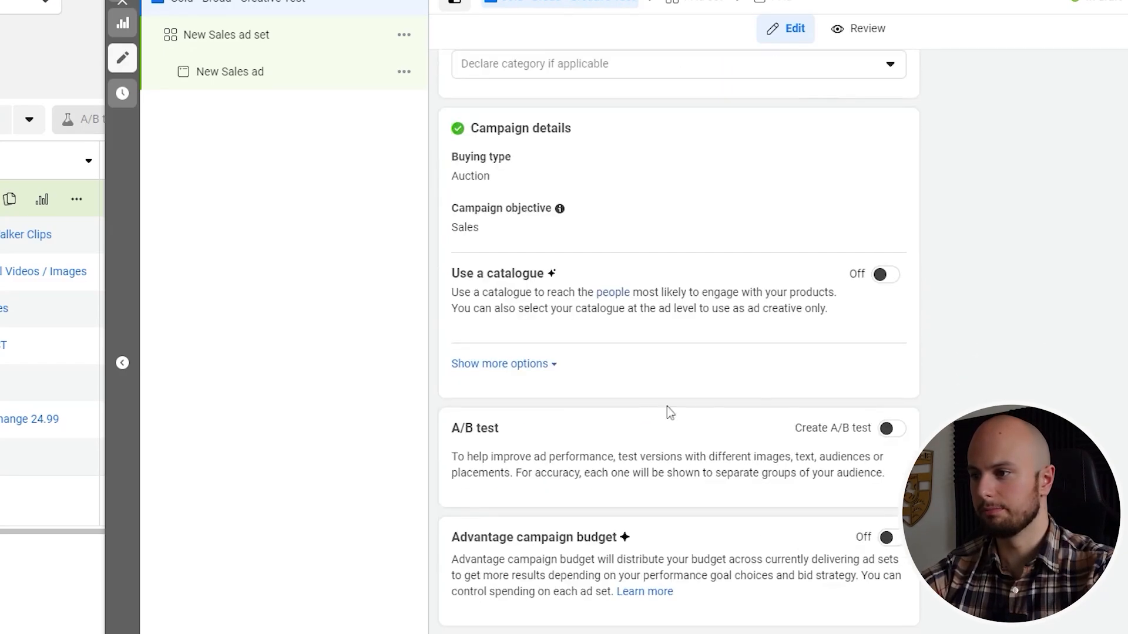
scroll(670, 413, "down", 5)
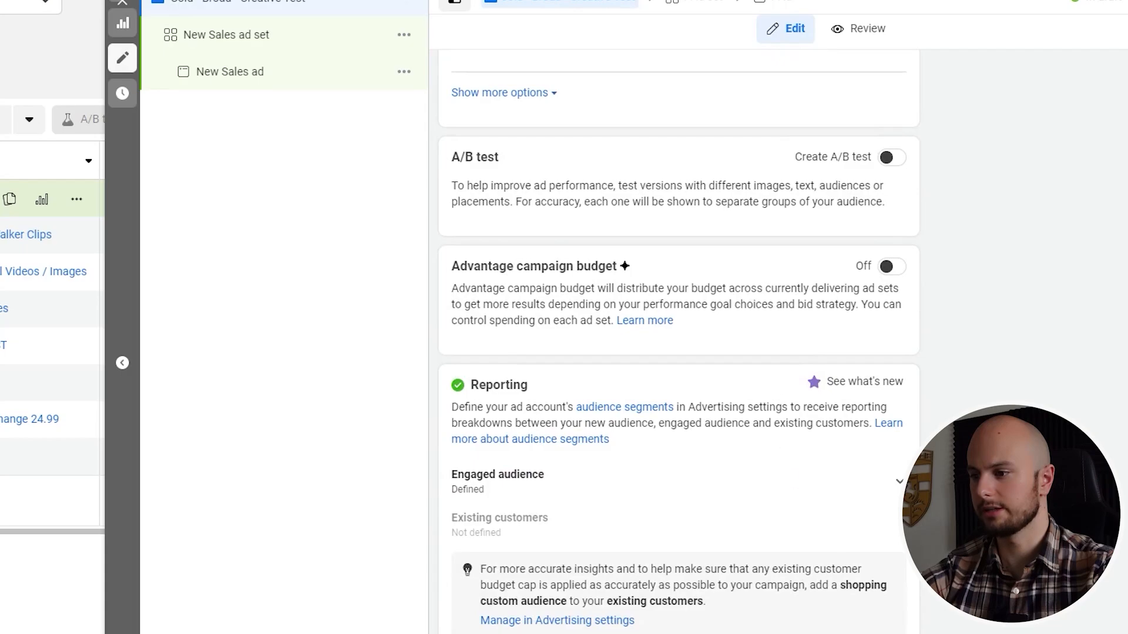
left_click(1104, 629)
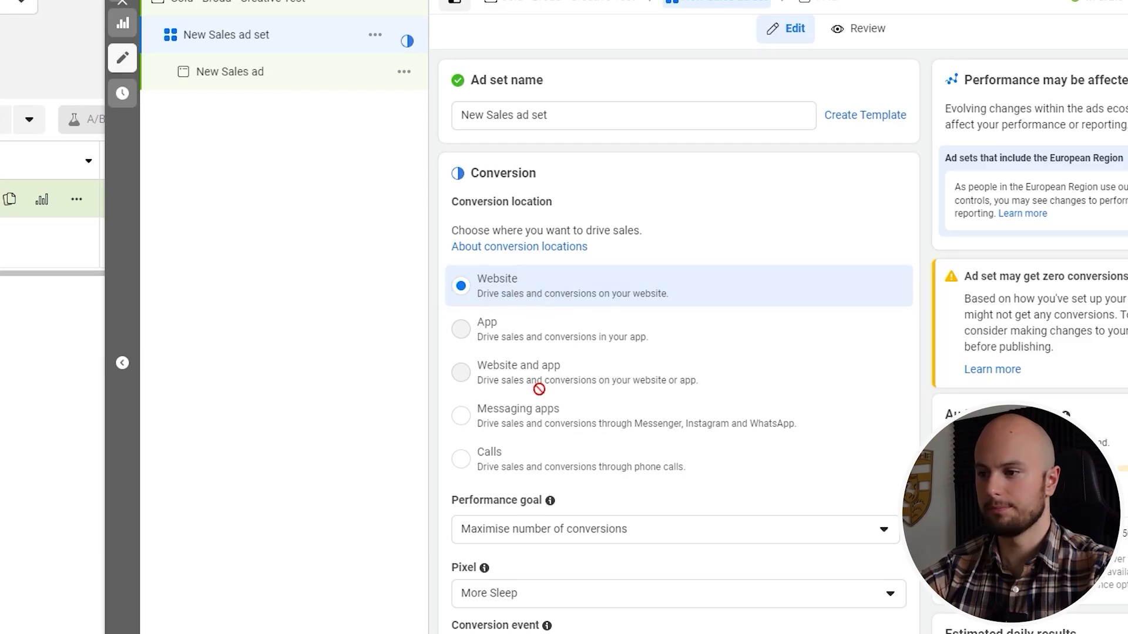
Set the ad set's conversion event to Purchase and dismiss the optimisation notice below it
scroll(564, 452, "down", 1)
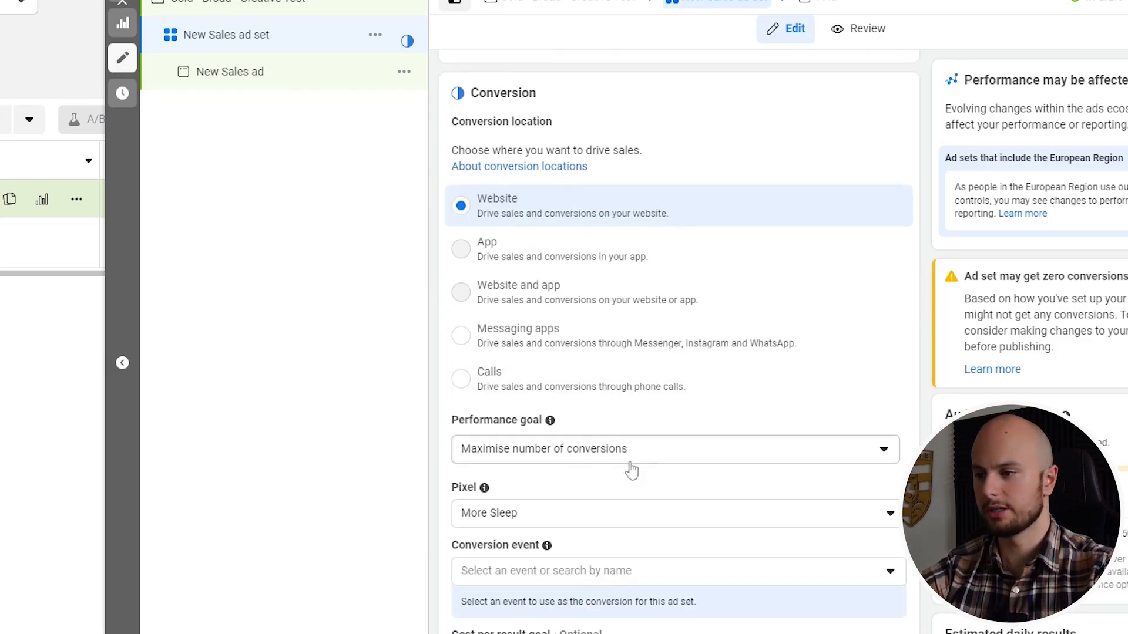
scroll(619, 478, "down", 1)
scroll(566, 438, "down", 1)
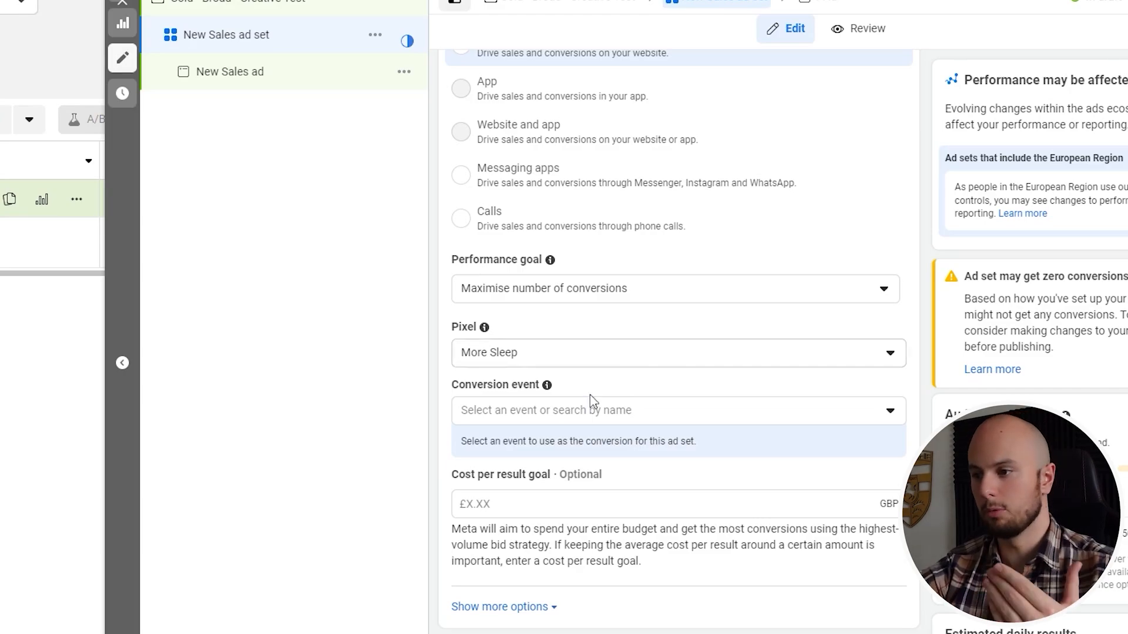
left_click(582, 410)
scroll(566, 296, "down", 4)
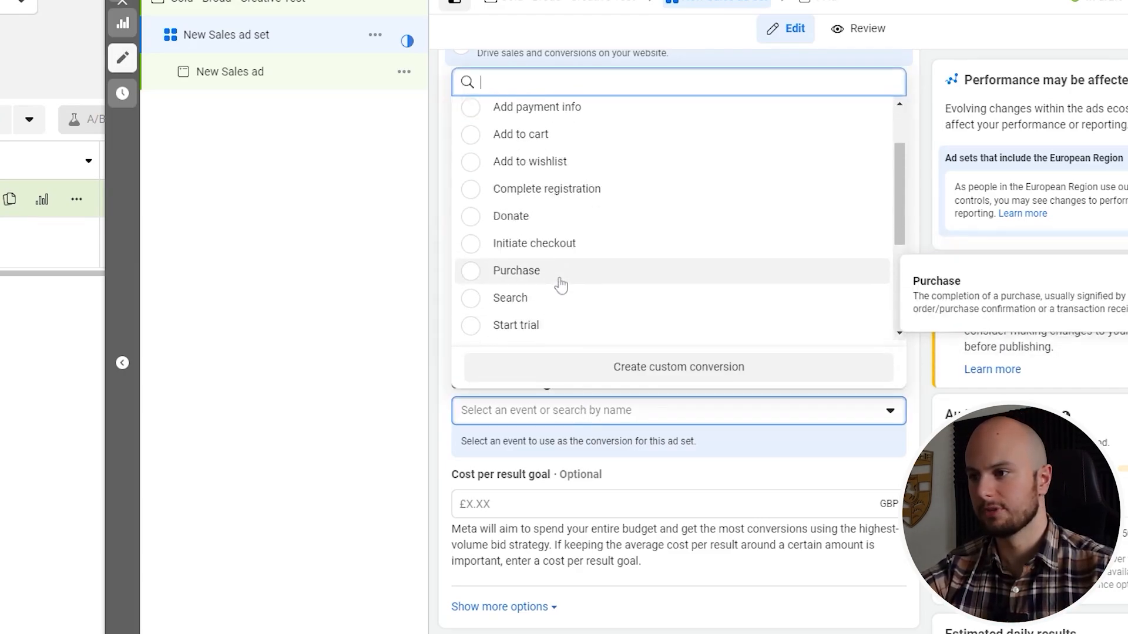
left_click(472, 190)
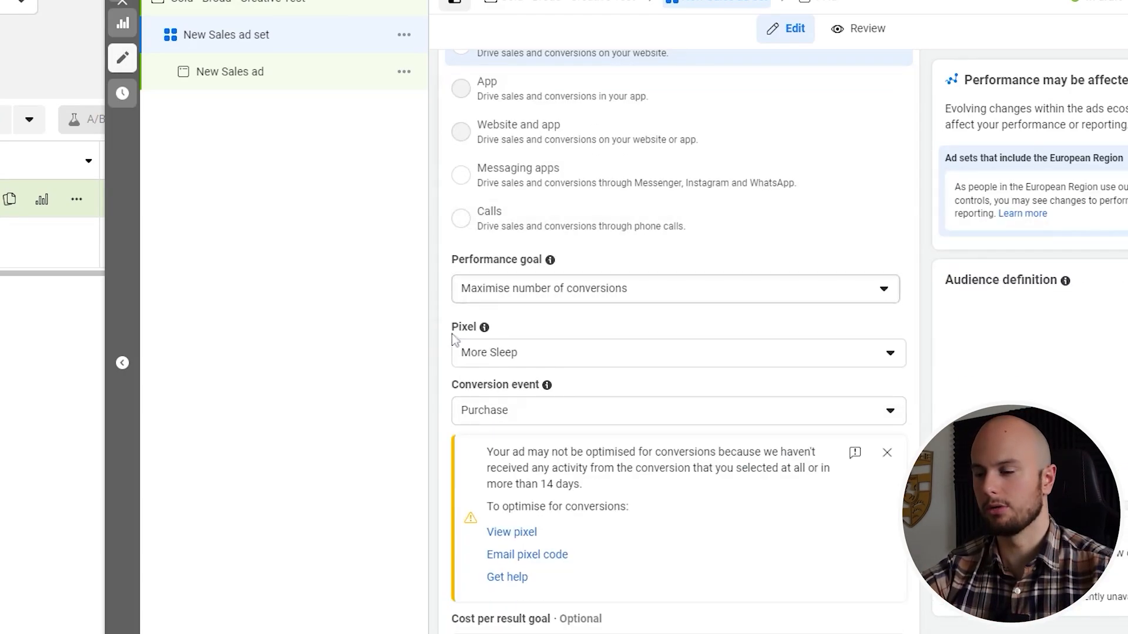
left_click(887, 455)
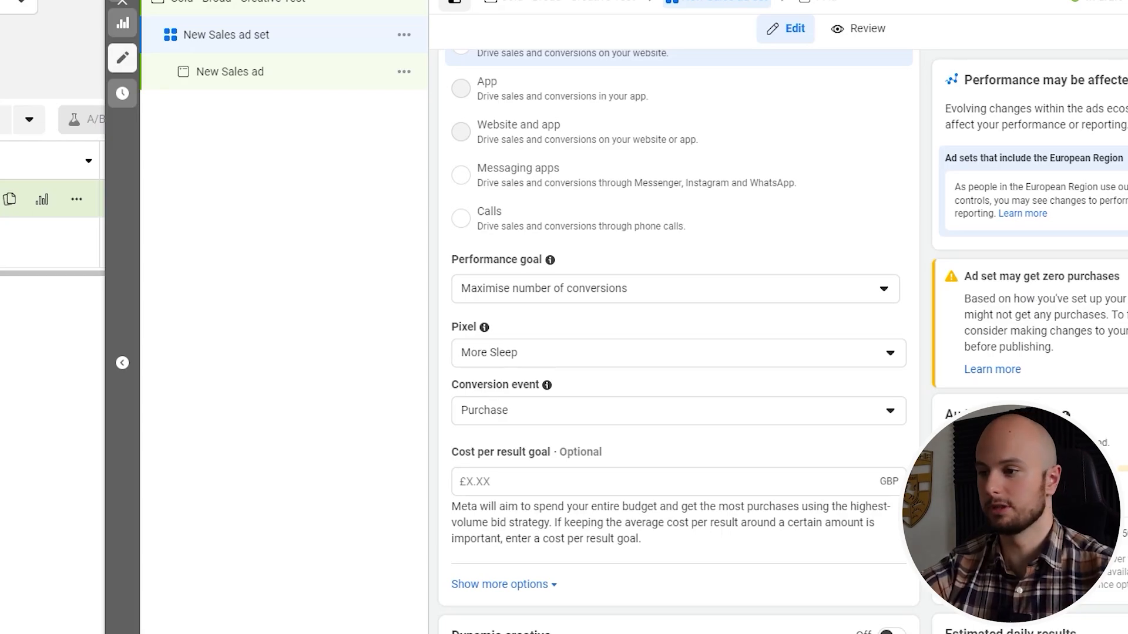
Set the ad set's daily budget to £25
scroll(701, 480, "down", 4)
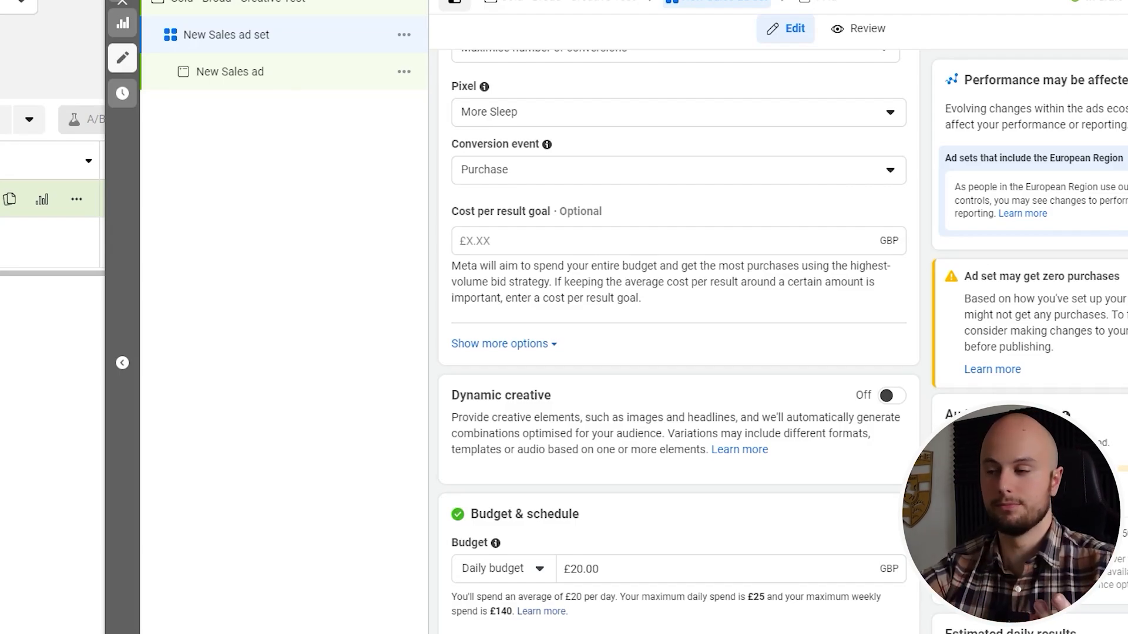
scroll(875, 439, "down", 1)
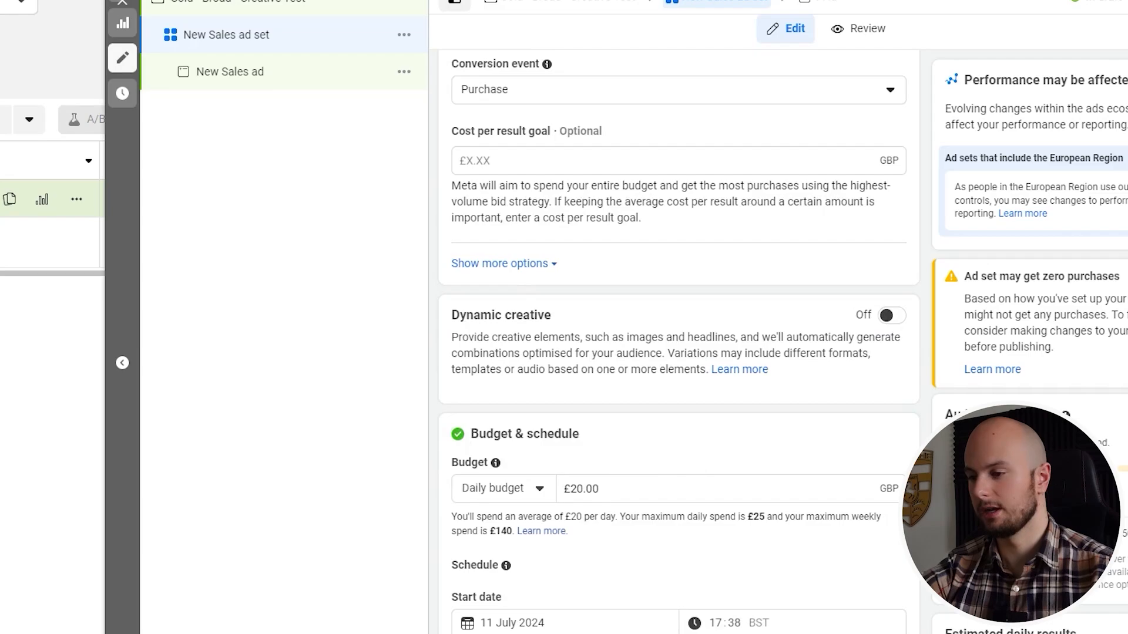
triple_click(579, 488)
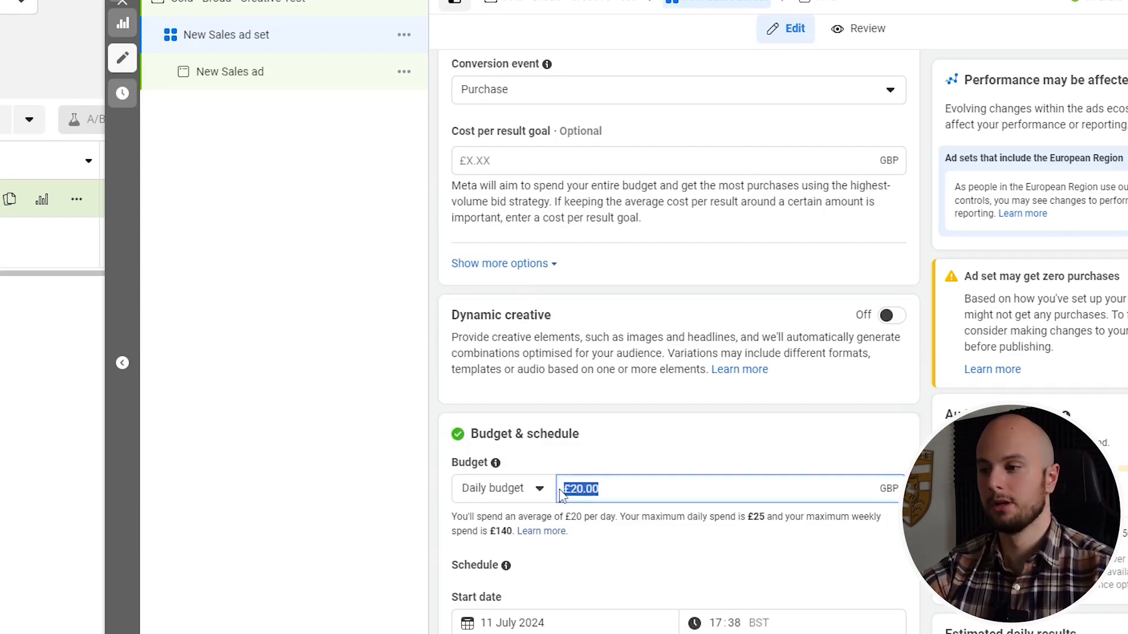
type("25")
left_click(644, 442)
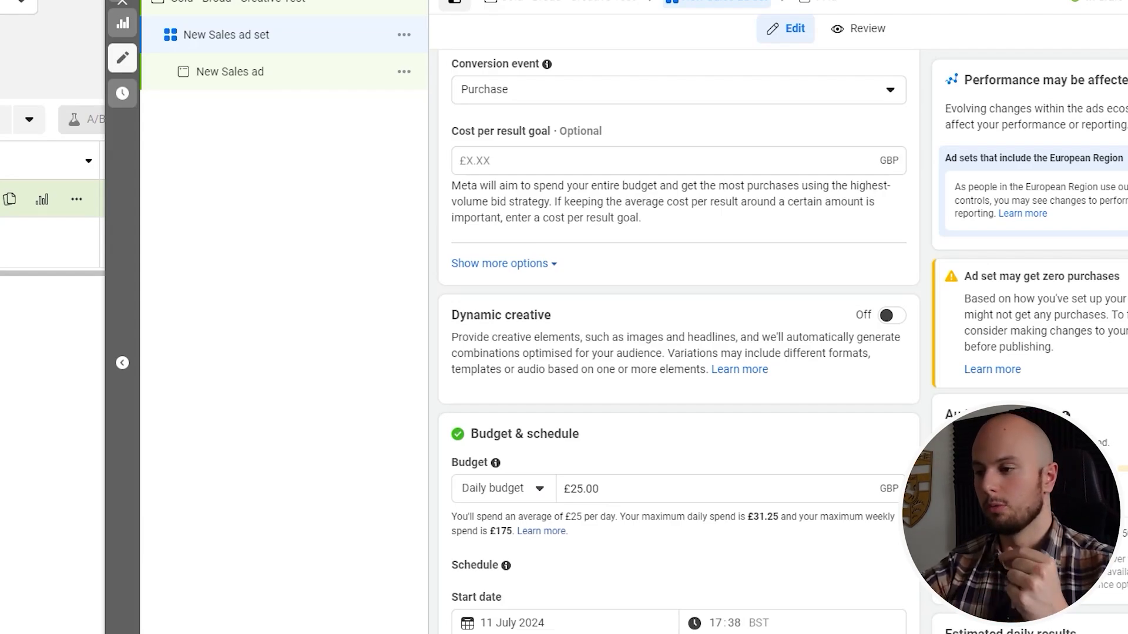
Switch the ad set's audience from Advantage+ audience to the original audience options
scroll(614, 490, "down", 1)
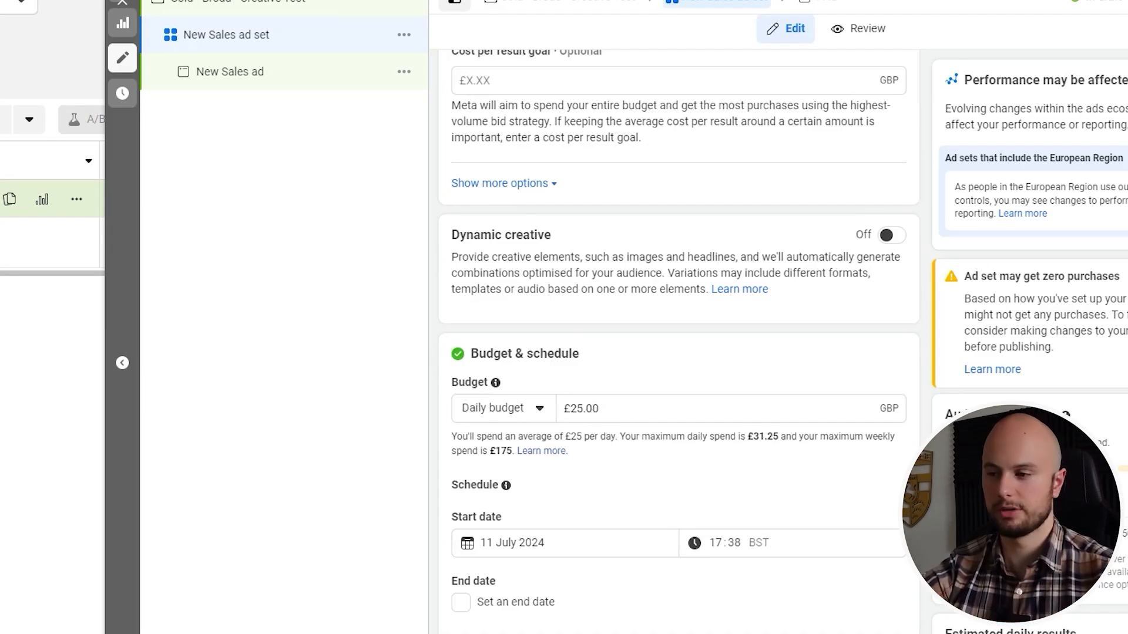
scroll(632, 457, "down", 3)
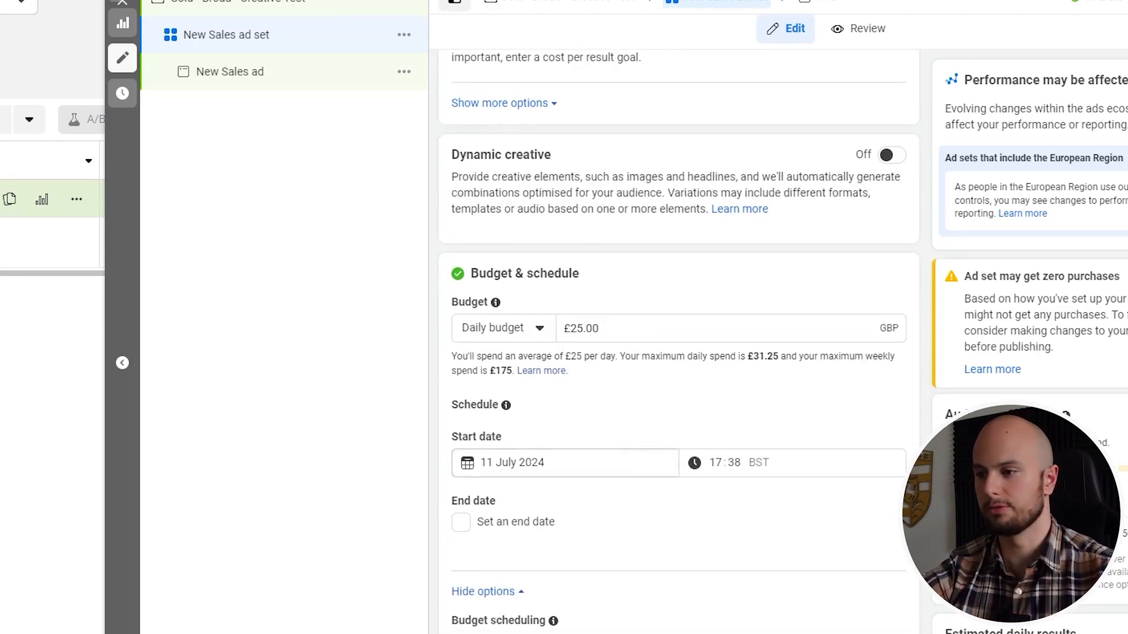
scroll(633, 491, "down", 7)
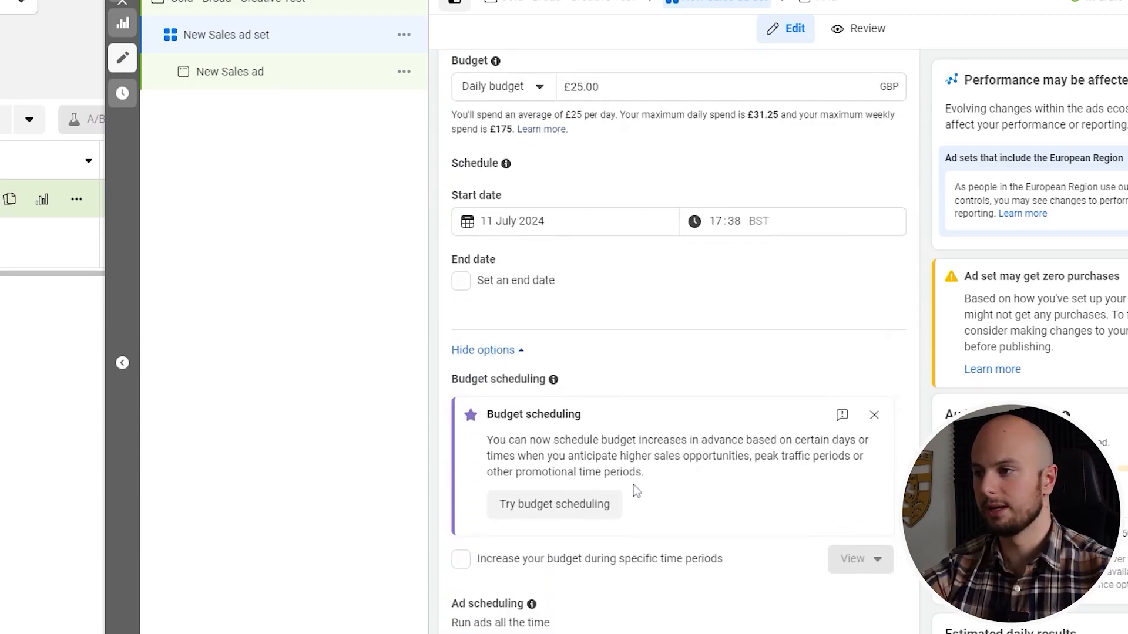
scroll(633, 485, "down", 4)
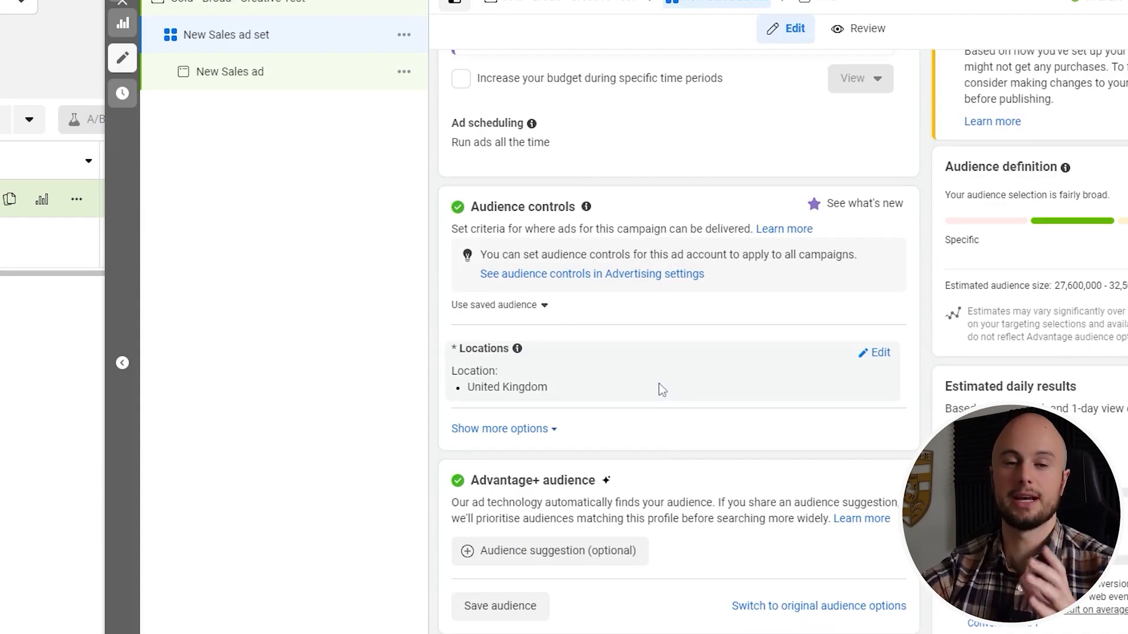
scroll(660, 320, "down", 2)
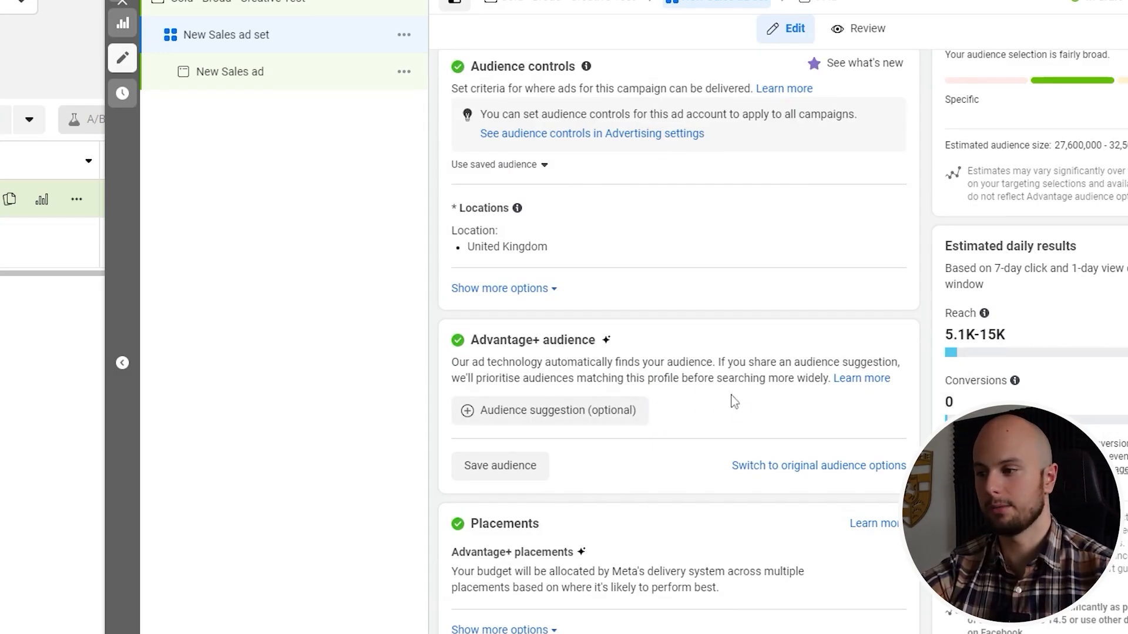
left_click(789, 468)
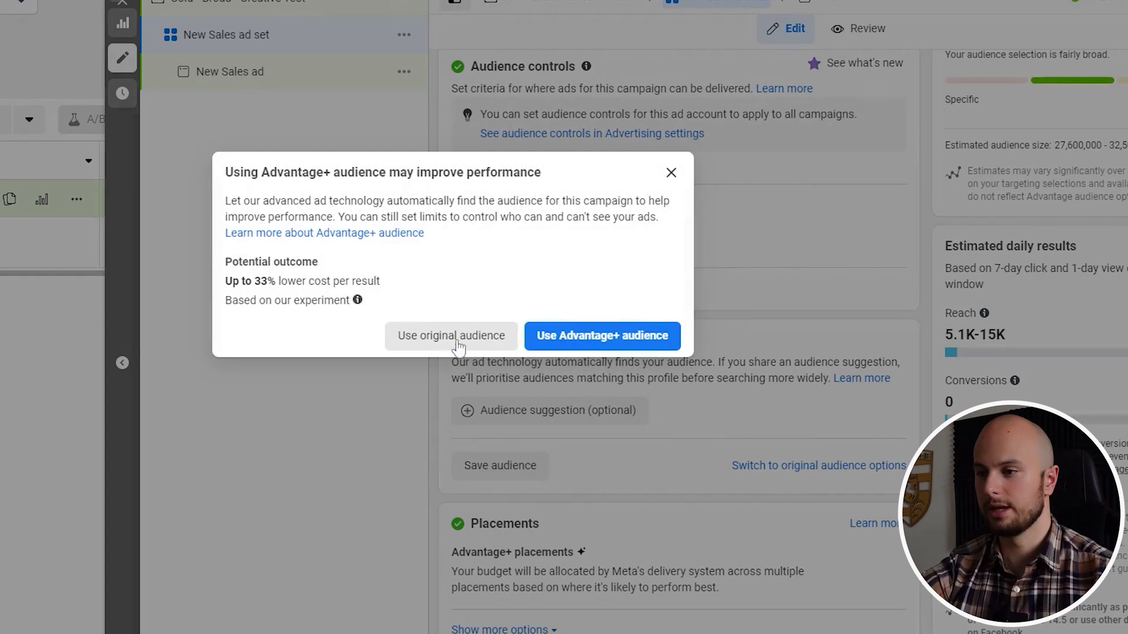
left_click(450, 341)
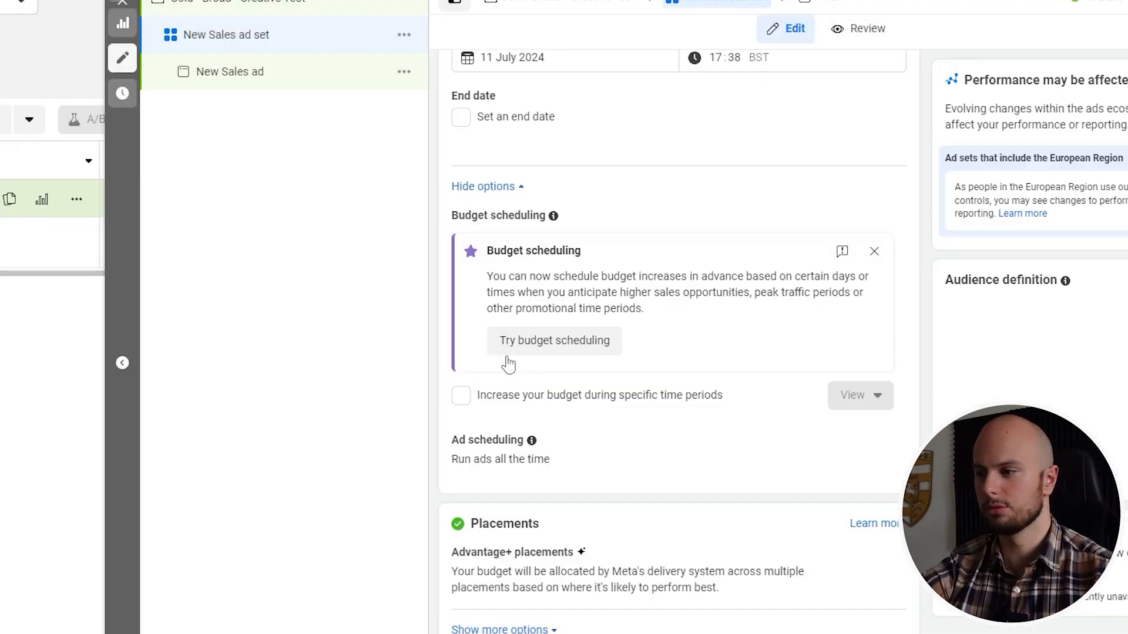
Review the ad set's original audience options, including the Advantage+ suggestion, custom audiences, location, age, gender, detailed targeting and languages
scroll(629, 466, "down", 3)
scroll(629, 466, "down", 10)
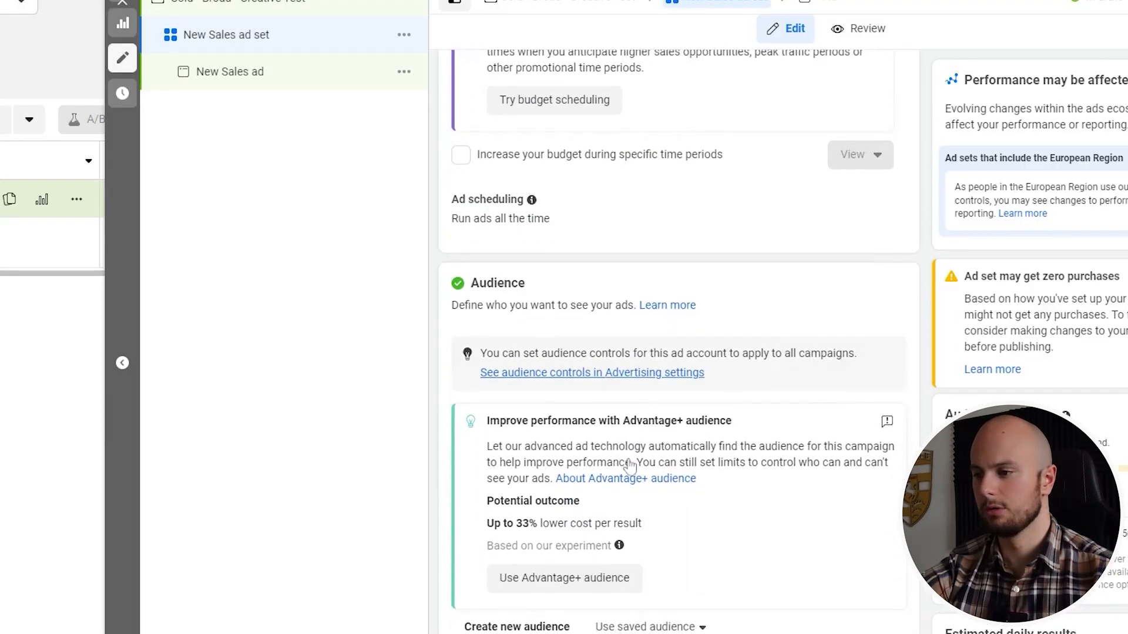
scroll(630, 464, "down", 3)
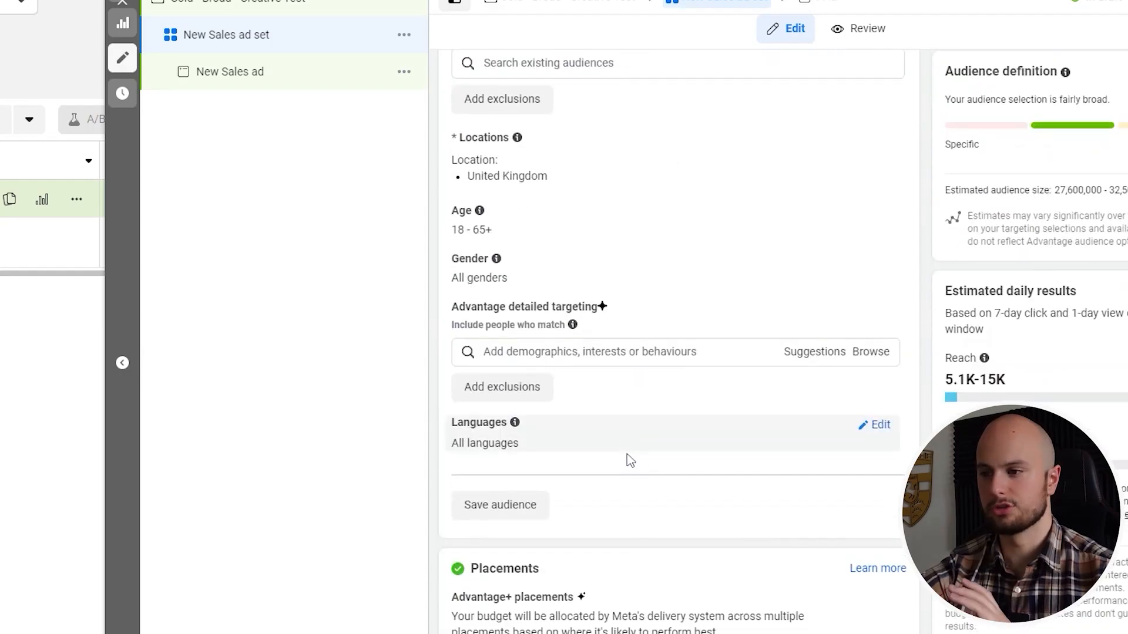
scroll(626, 455, "up", 7)
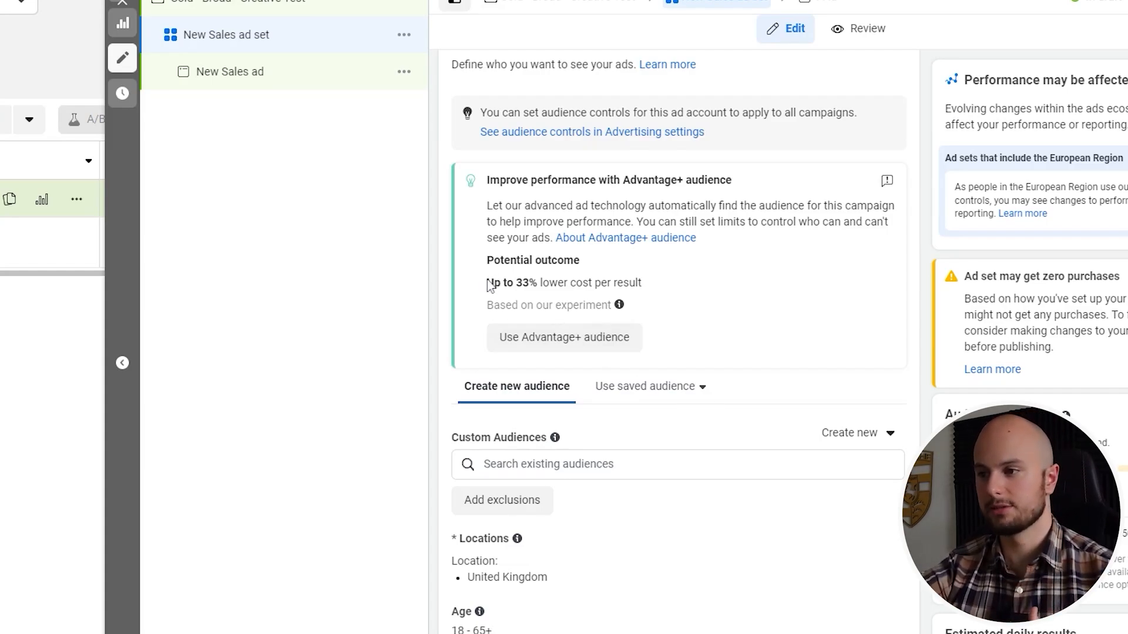
left_click_drag(486, 282, 650, 292)
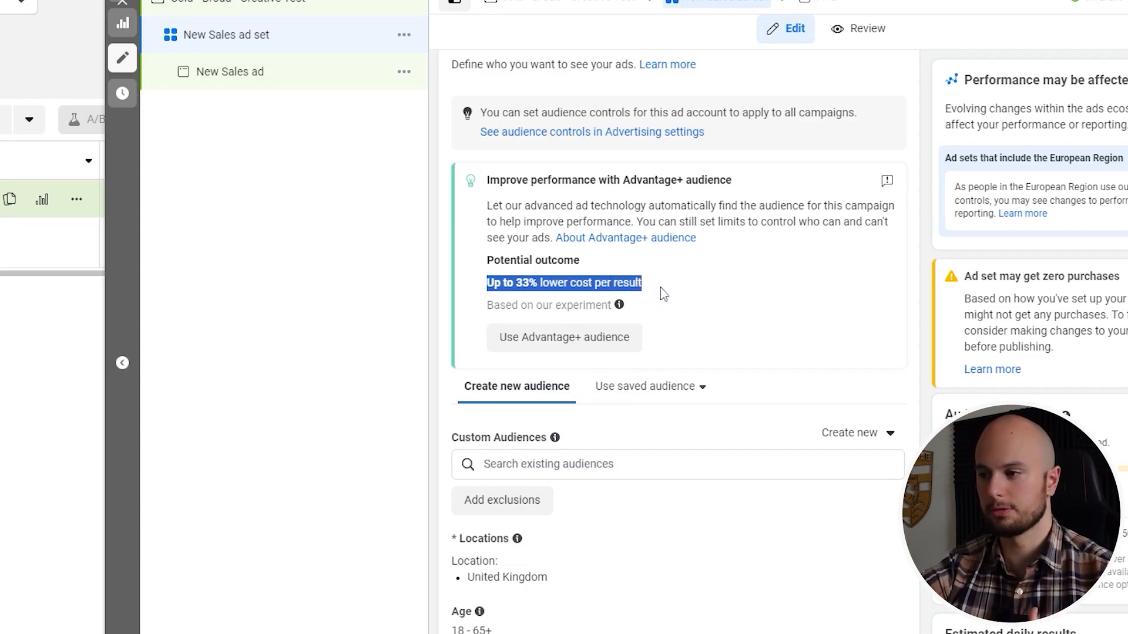
left_click(672, 293)
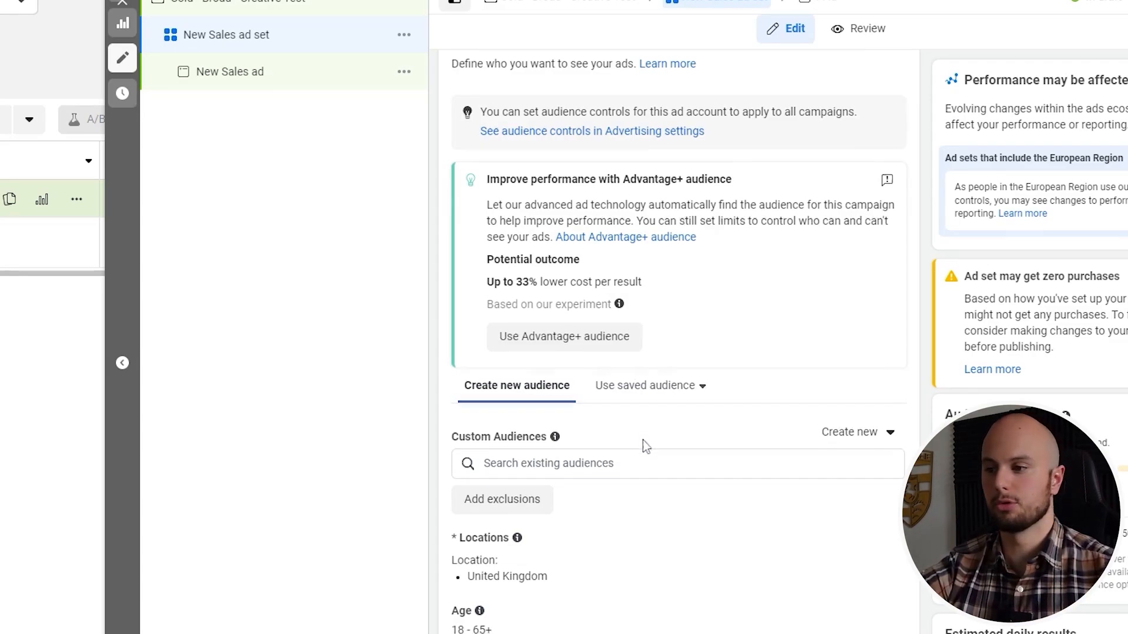
scroll(643, 441, "down", 1)
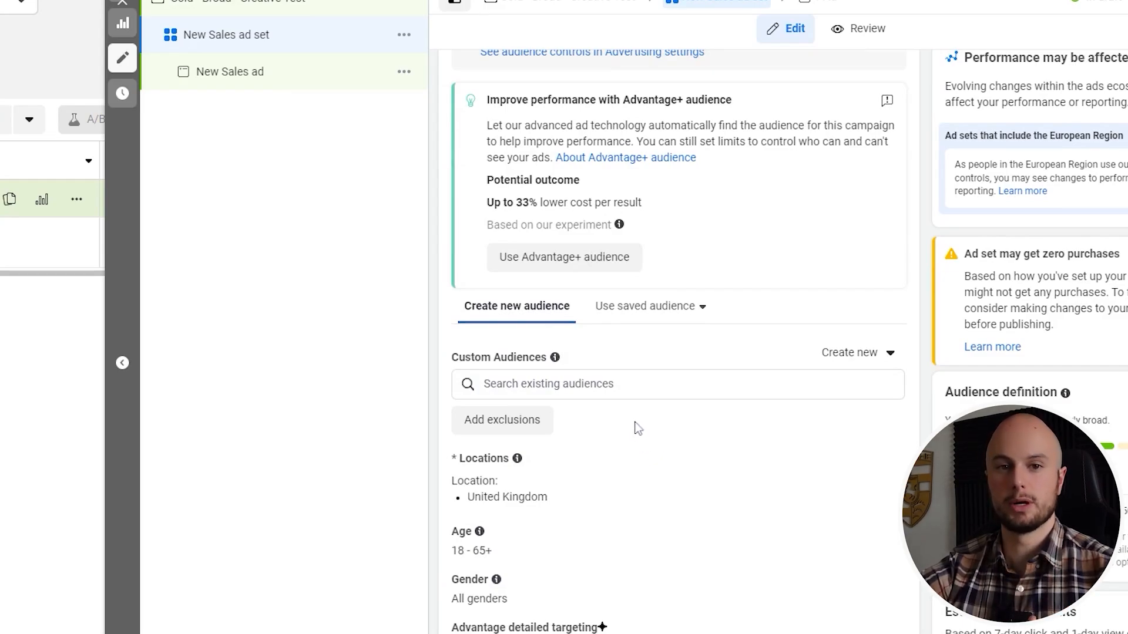
scroll(635, 427, "down", 3)
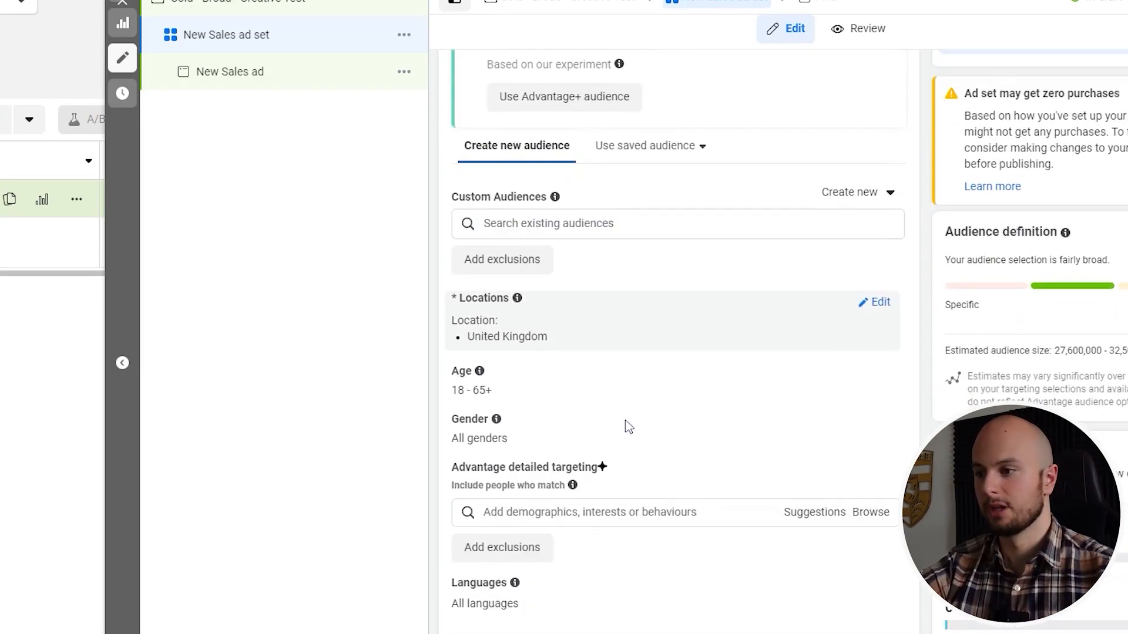
scroll(607, 445, "down", 2)
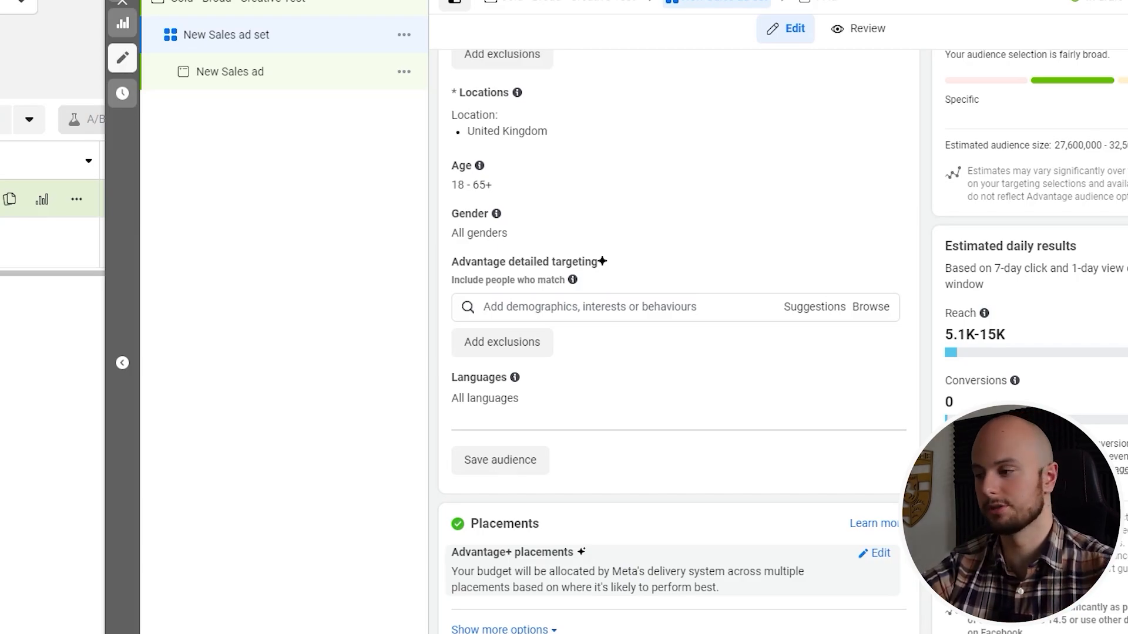
Open the new sales ad's settings and select the existing account image "A4 - V2.jpg" as its media
left_click(229, 72)
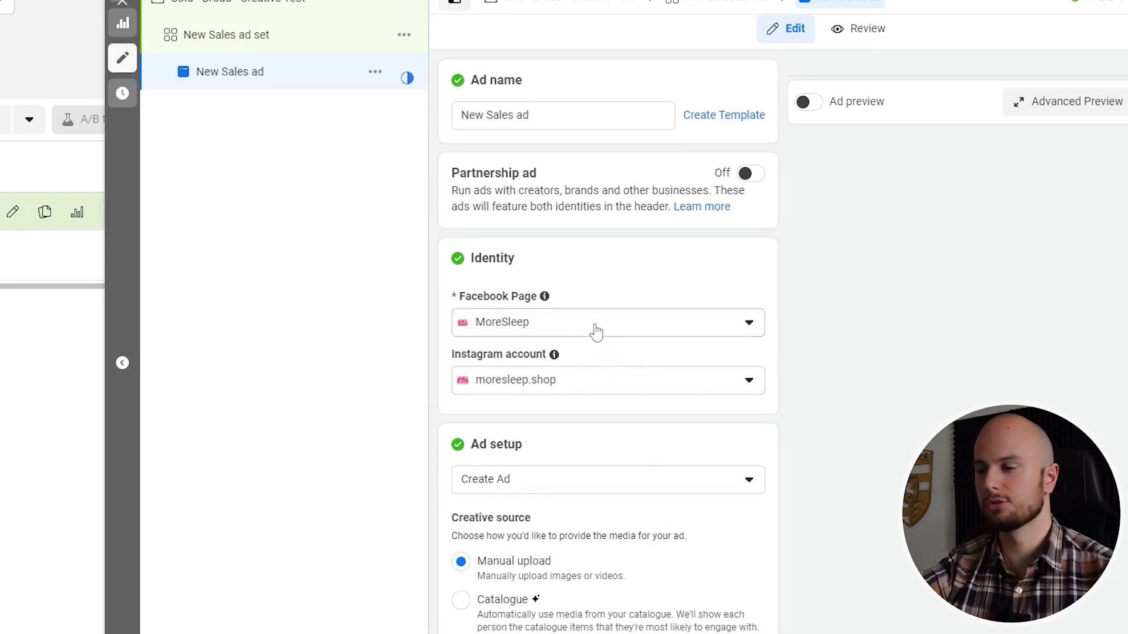
scroll(566, 385, "down", 2)
scroll(566, 384, "down", 4)
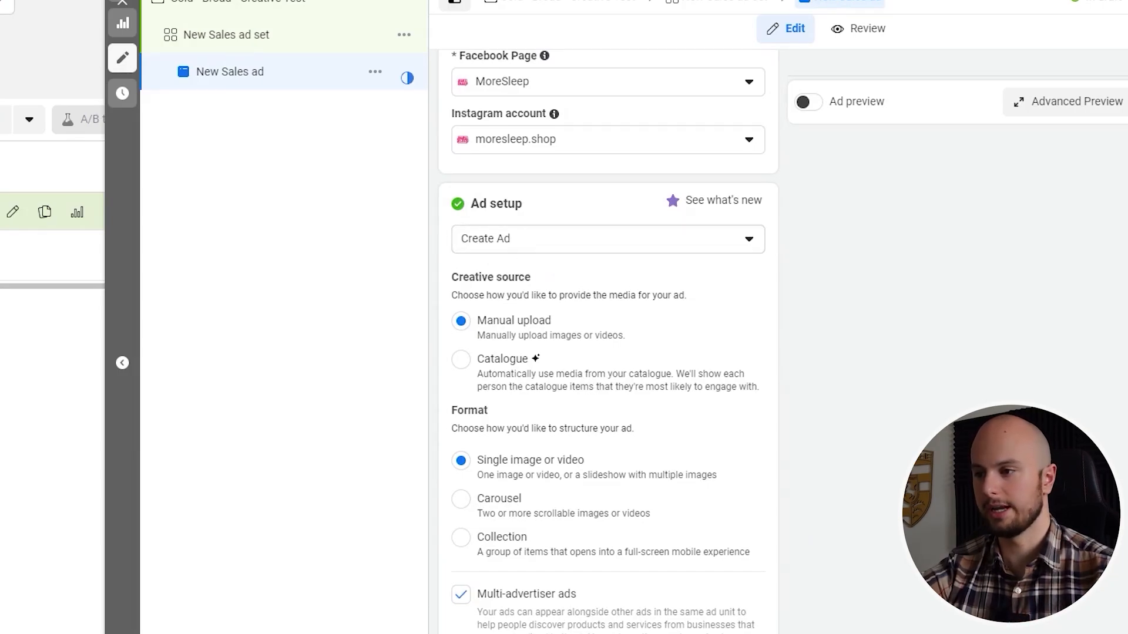
scroll(526, 349, "down", 2)
scroll(523, 353, "down", 5)
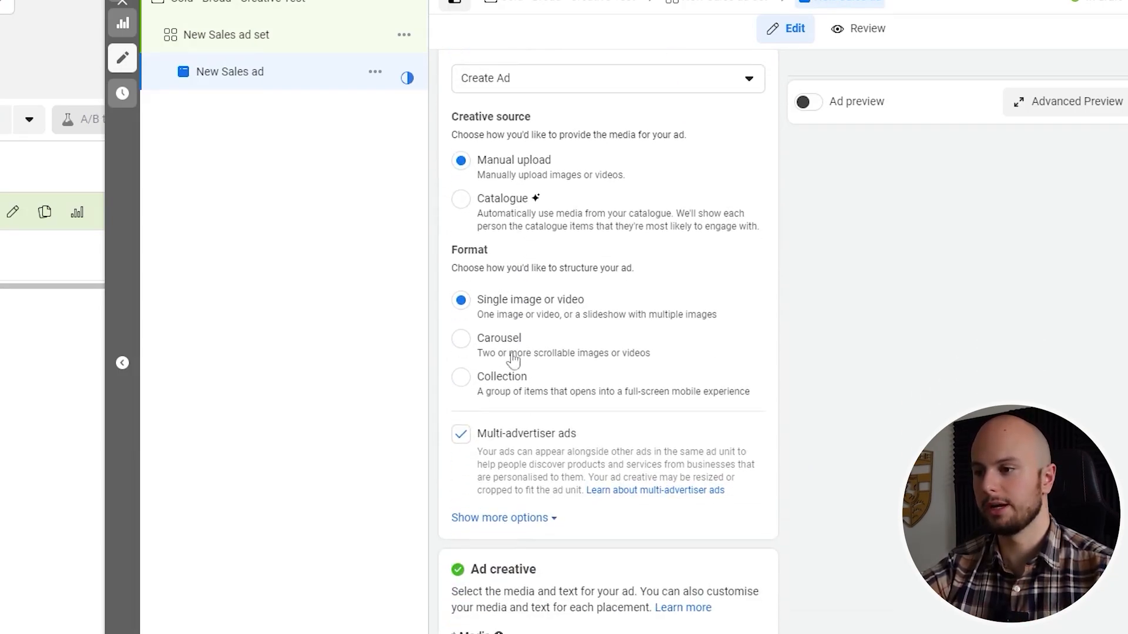
left_click(517, 431)
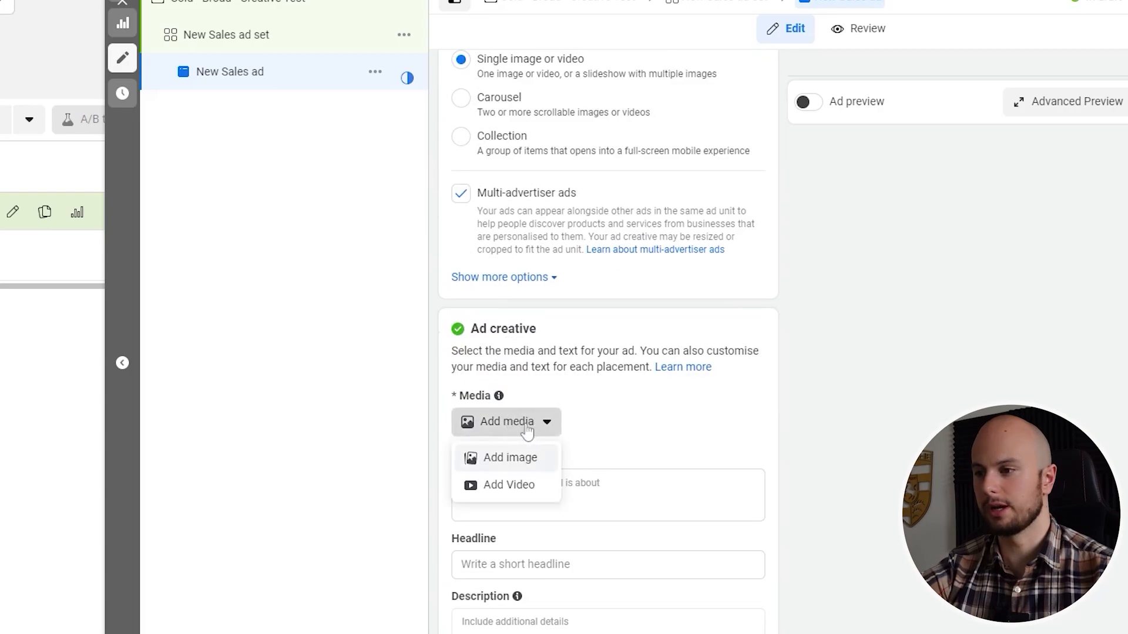
left_click(525, 464)
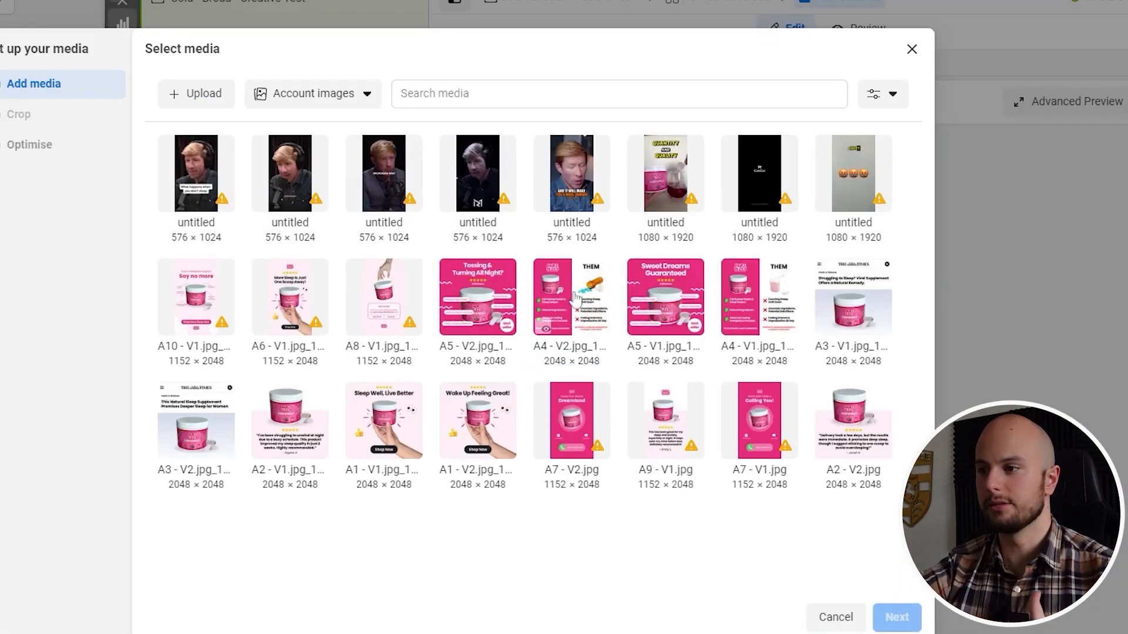
left_click(564, 291)
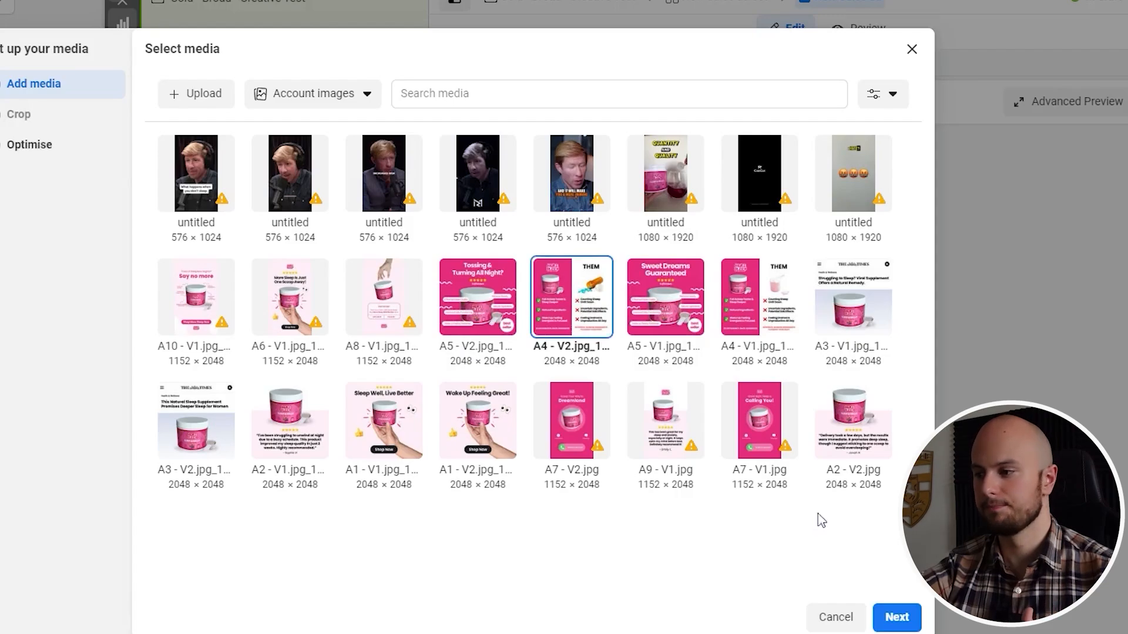
Accept the image's placement crops and finish the media setup with all Advantage+ creative optimisations off
left_click(896, 616)
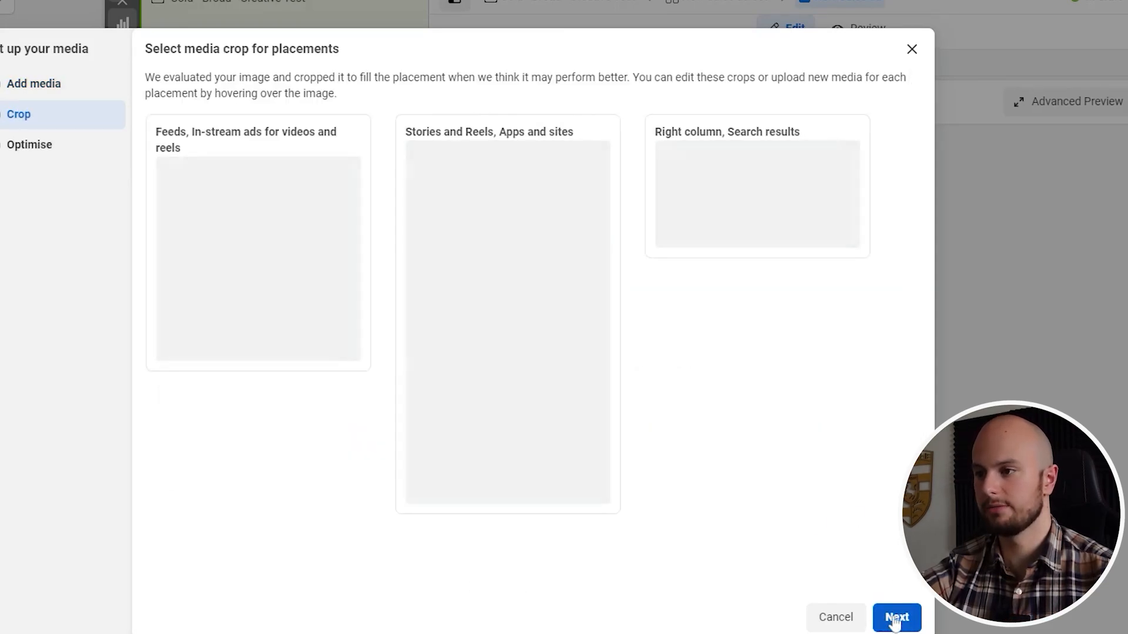
left_click(893, 620)
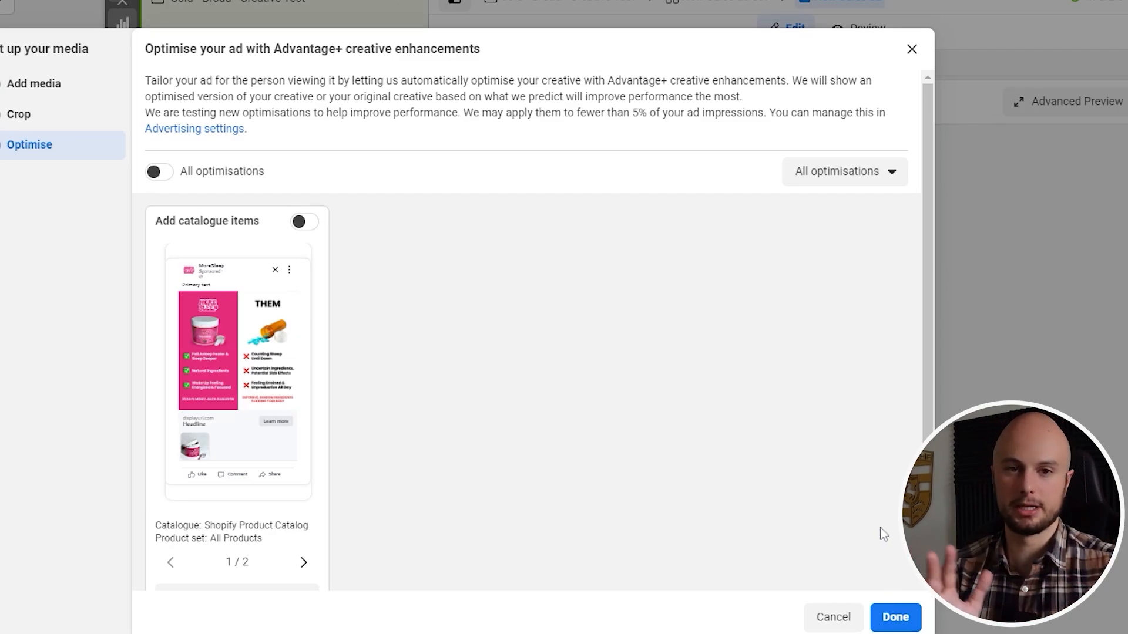
left_click(898, 619)
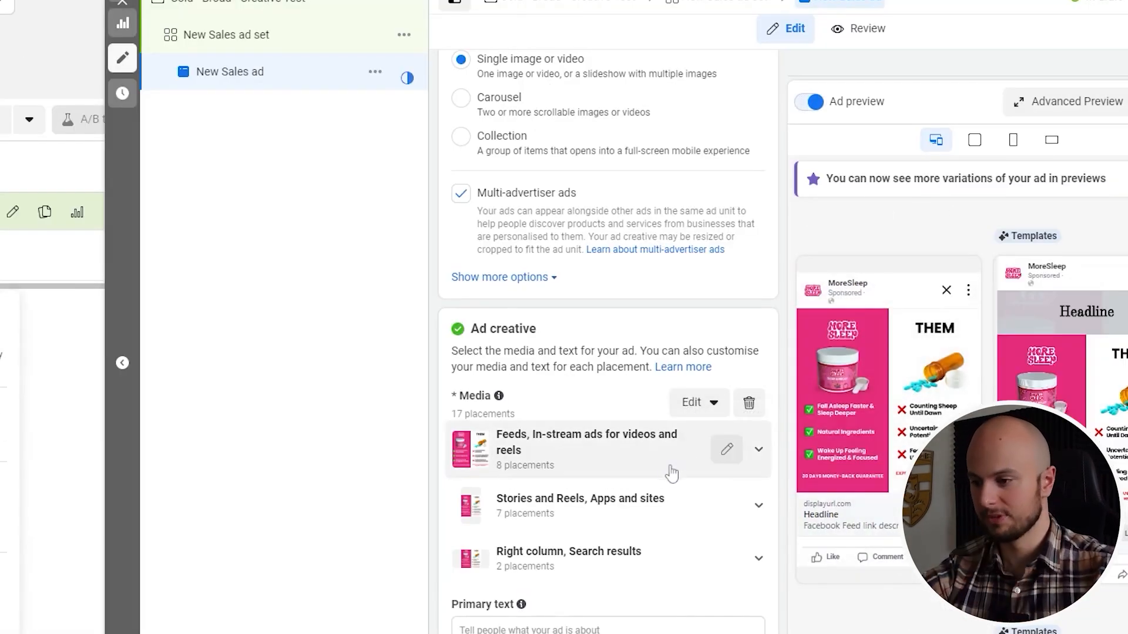
Enter "TEST" as the ad's primary text and "test" as its headline
scroll(656, 489, "down", 1)
left_click(561, 549)
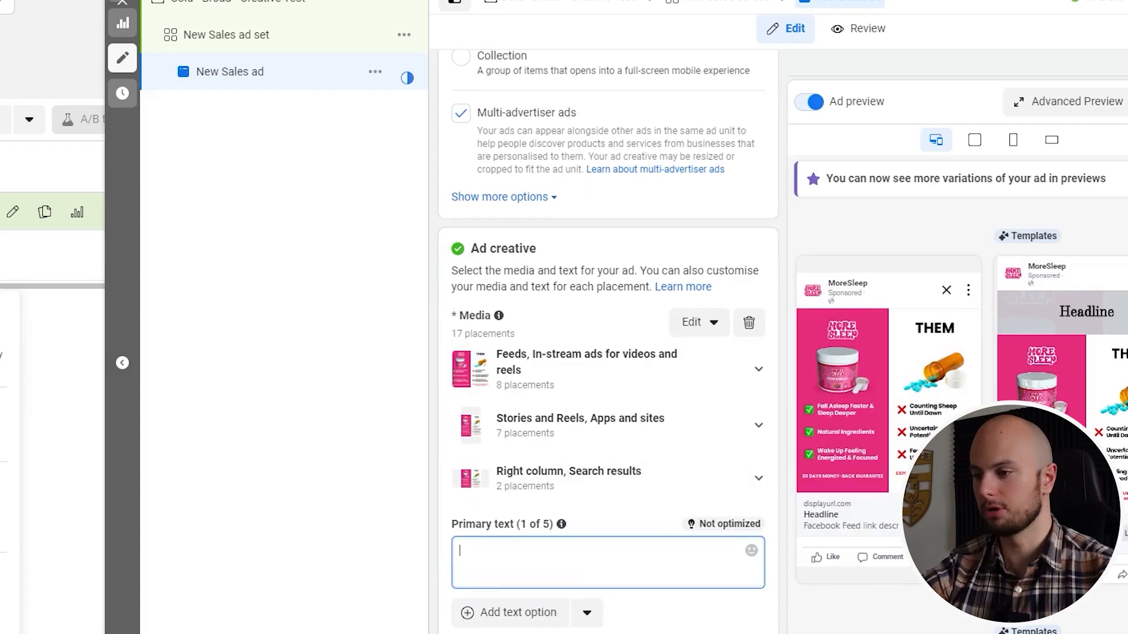
scroll(478, 523, "down", 1)
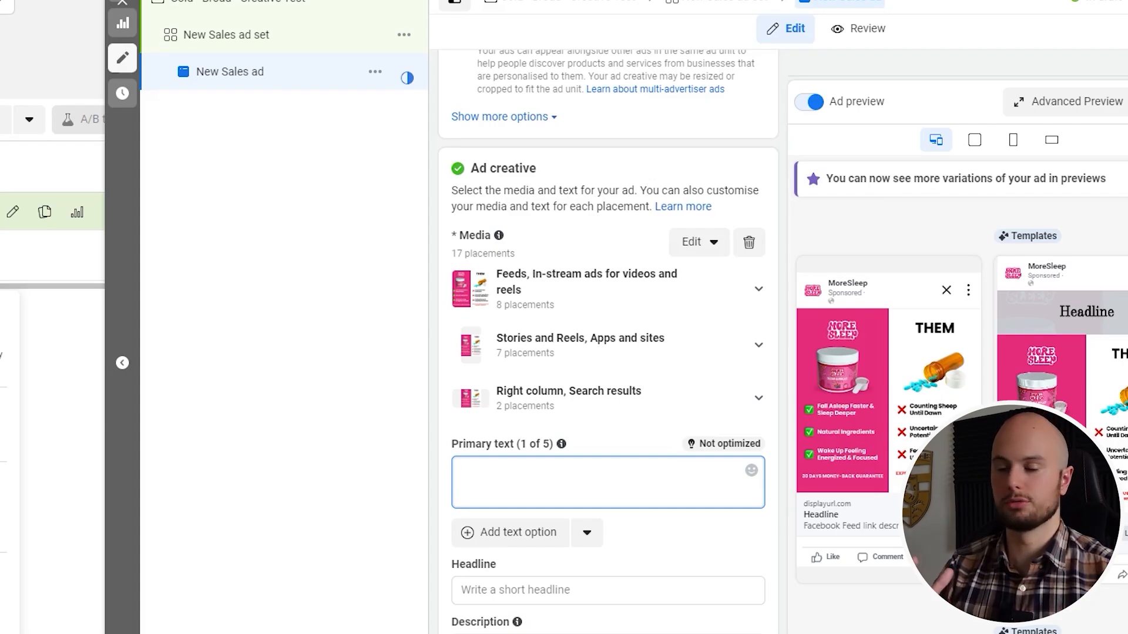
scroll(608, 352, "down", 1)
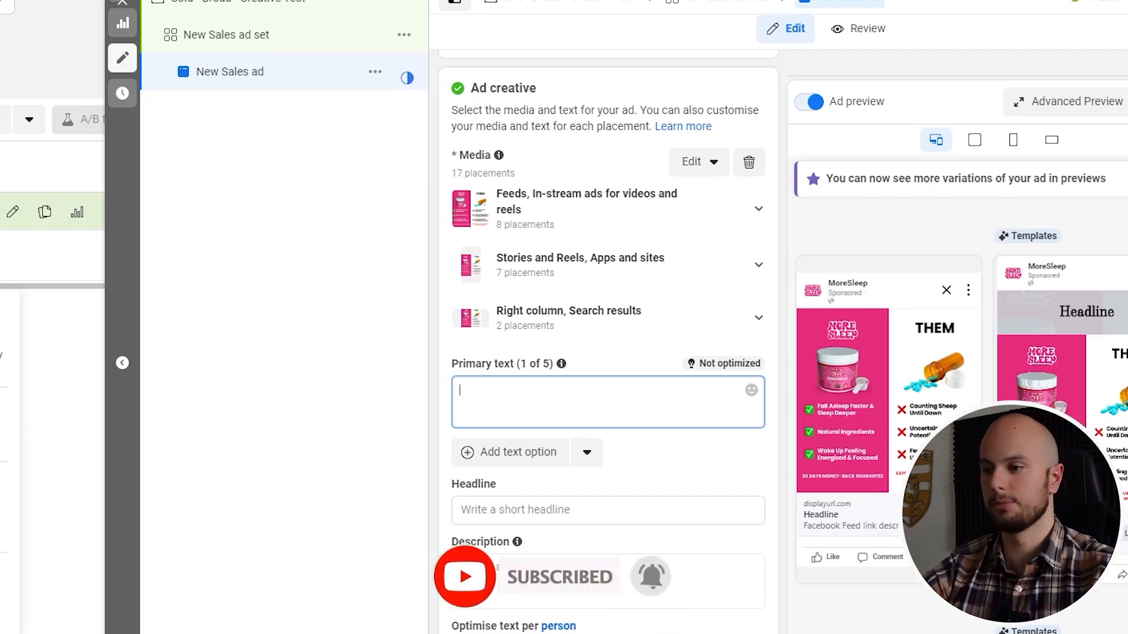
type("ST")
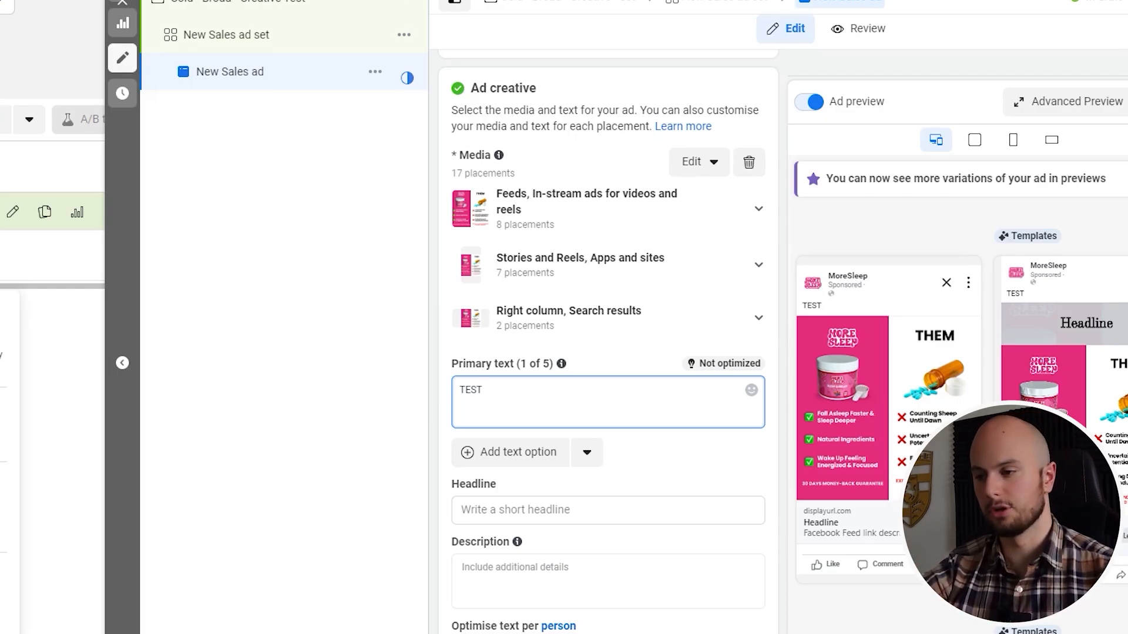
scroll(553, 400, "down", 1)
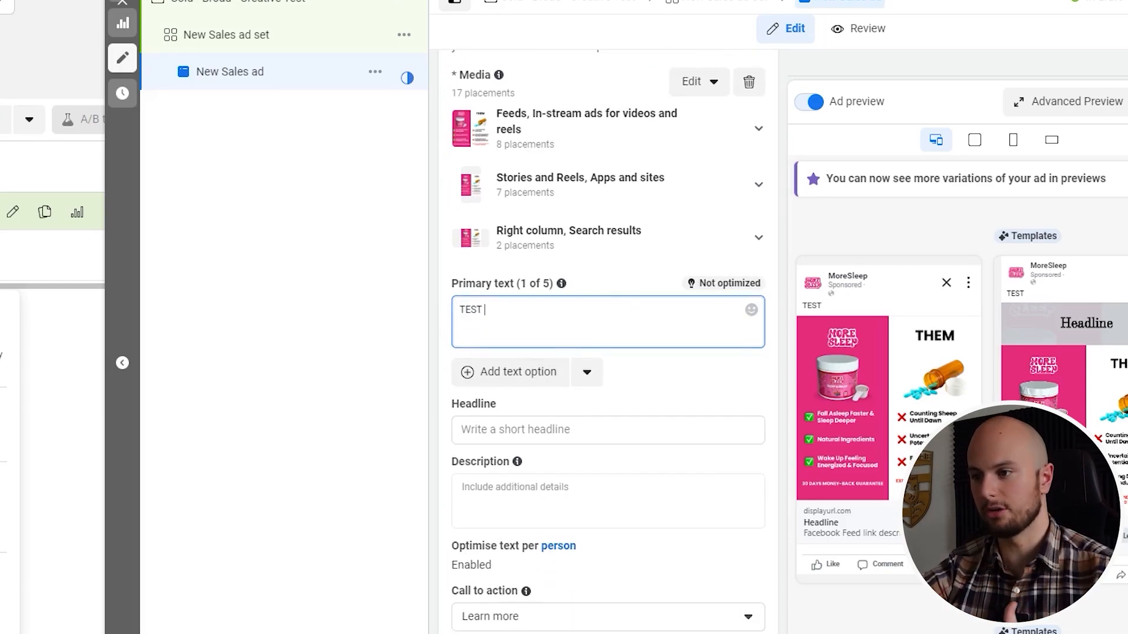
left_click(526, 428)
type("te")
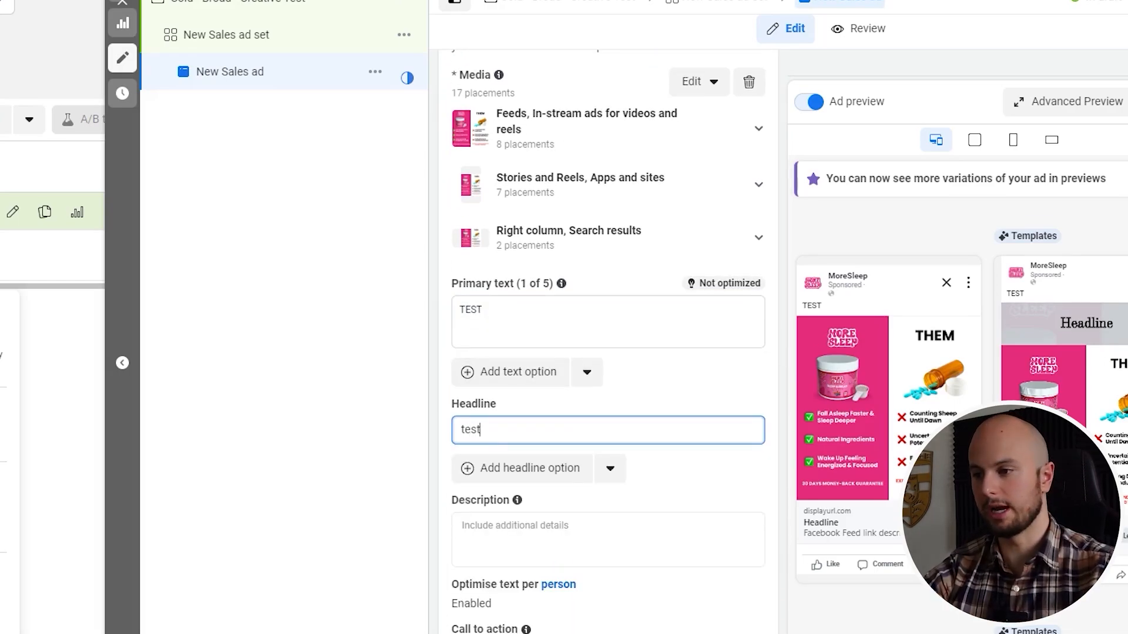
type("st")
Set the ad's call to action to Shop now
scroll(555, 427, "down", 4)
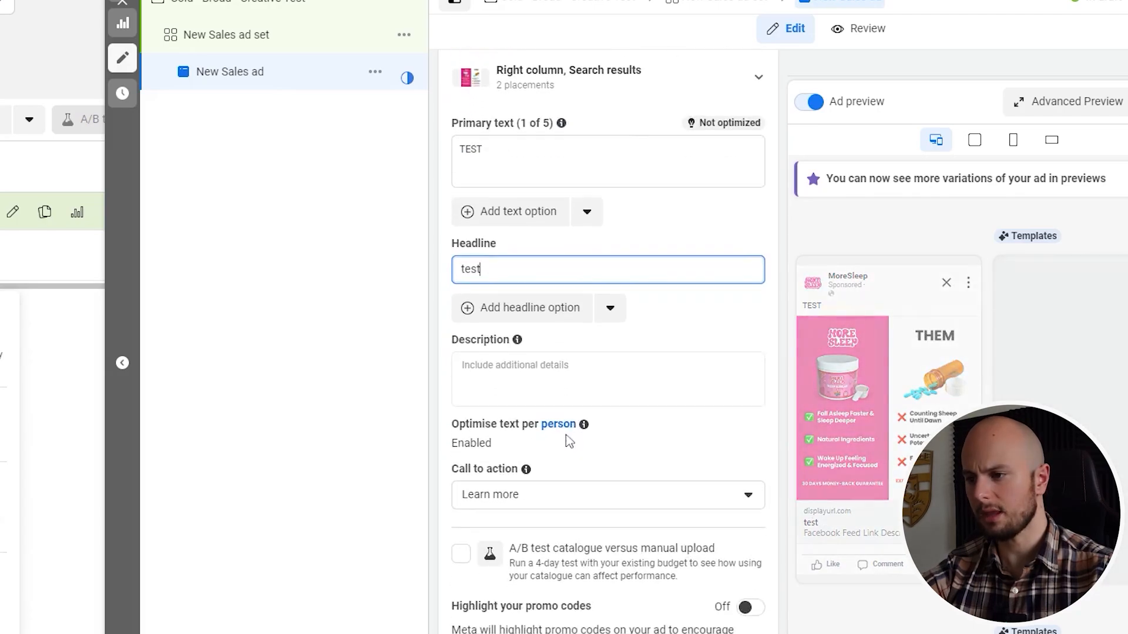
left_click(552, 417)
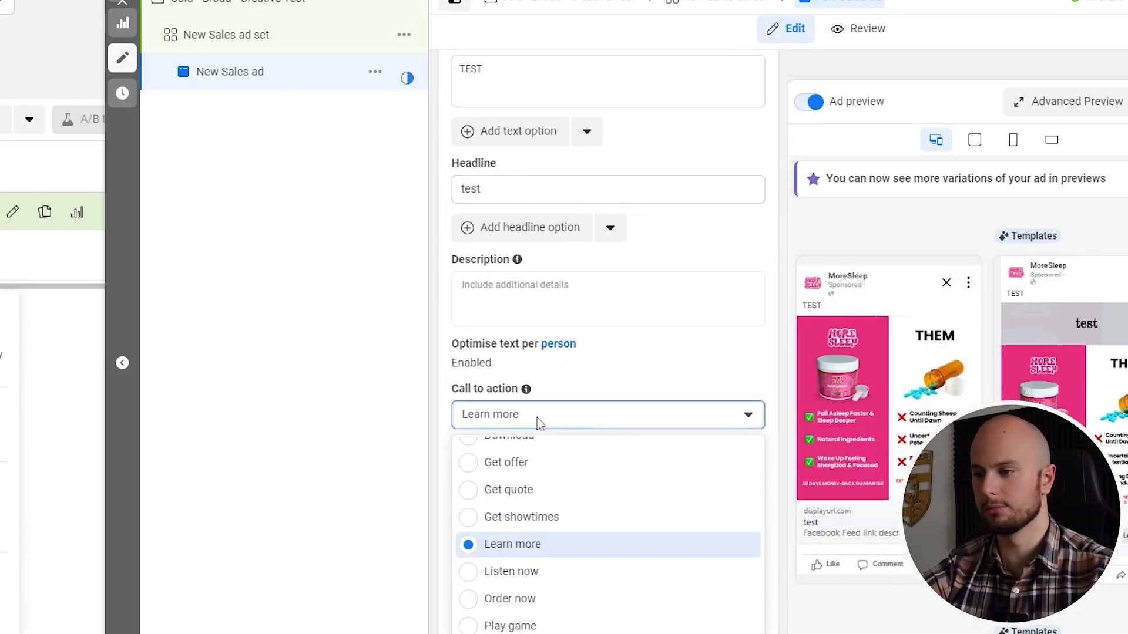
scroll(478, 522, "down", 3)
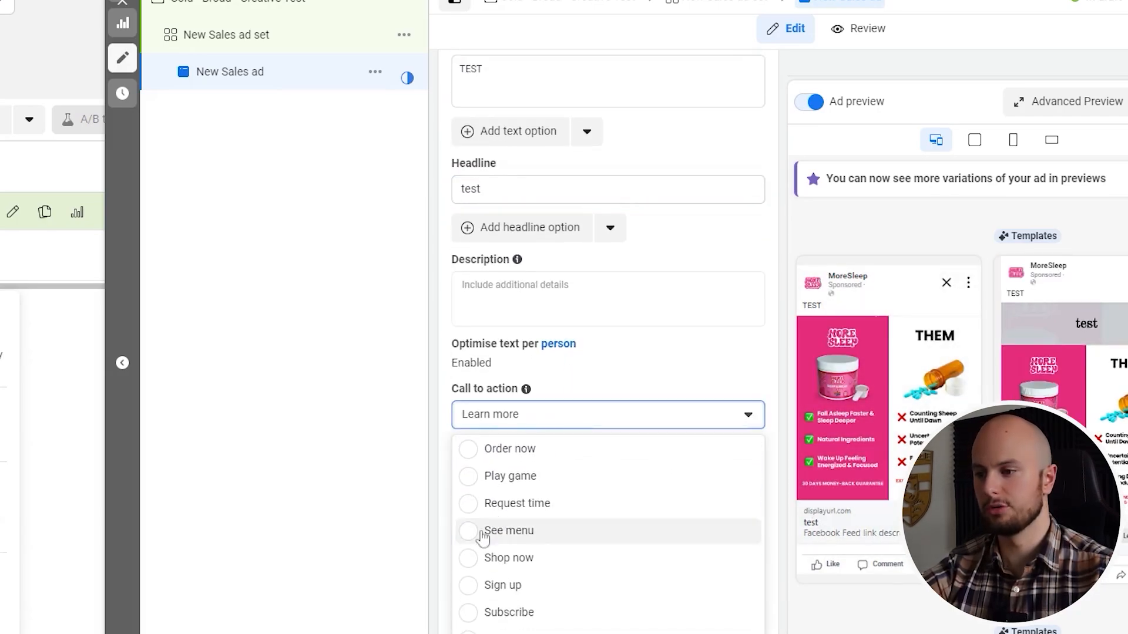
left_click(470, 559)
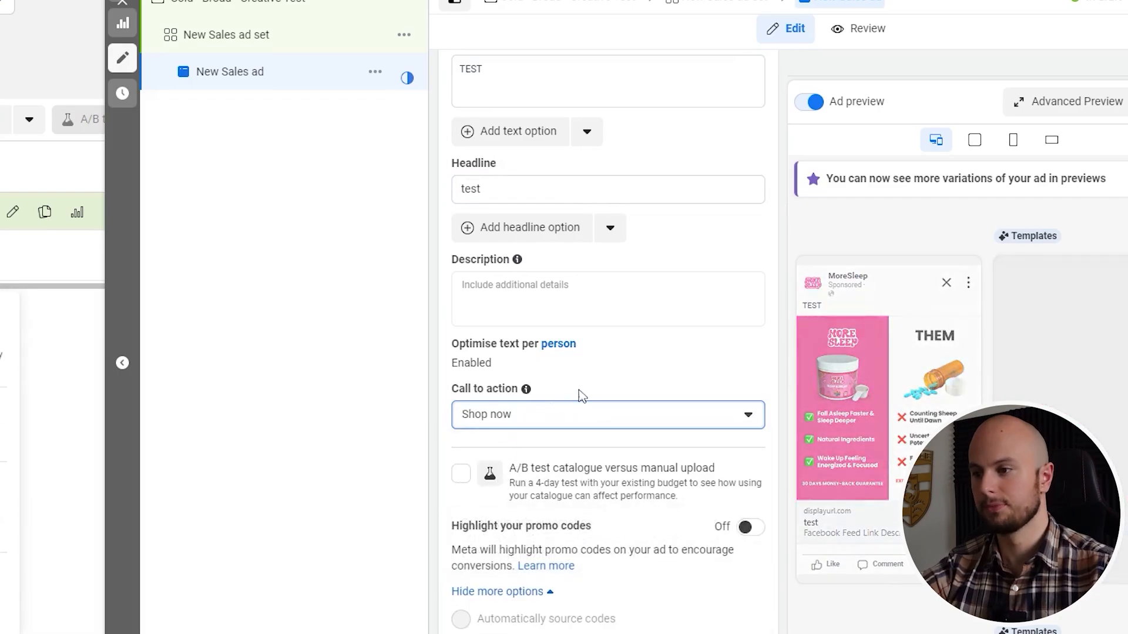
scroll(583, 386, "down", 2)
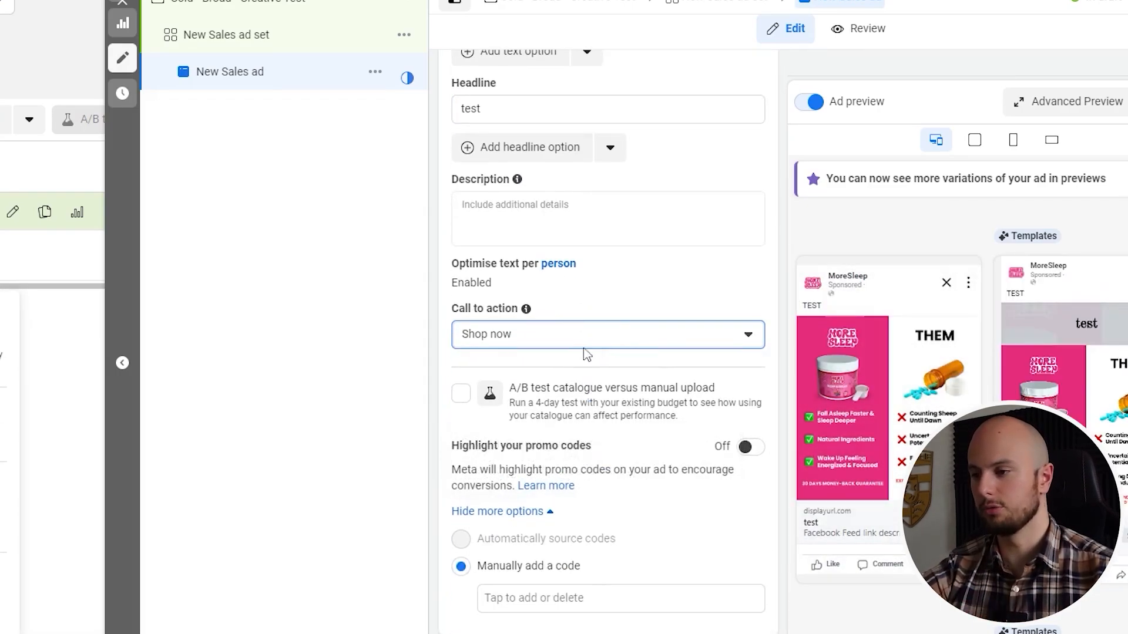
scroll(586, 353, "down", 2)
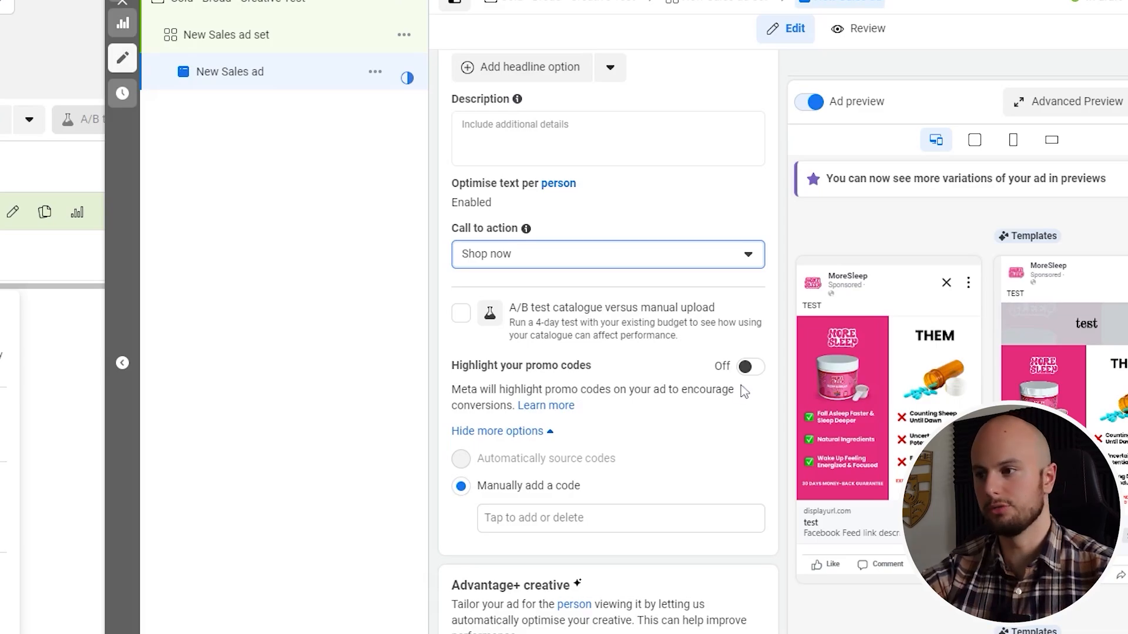
scroll(722, 418, "down", 1)
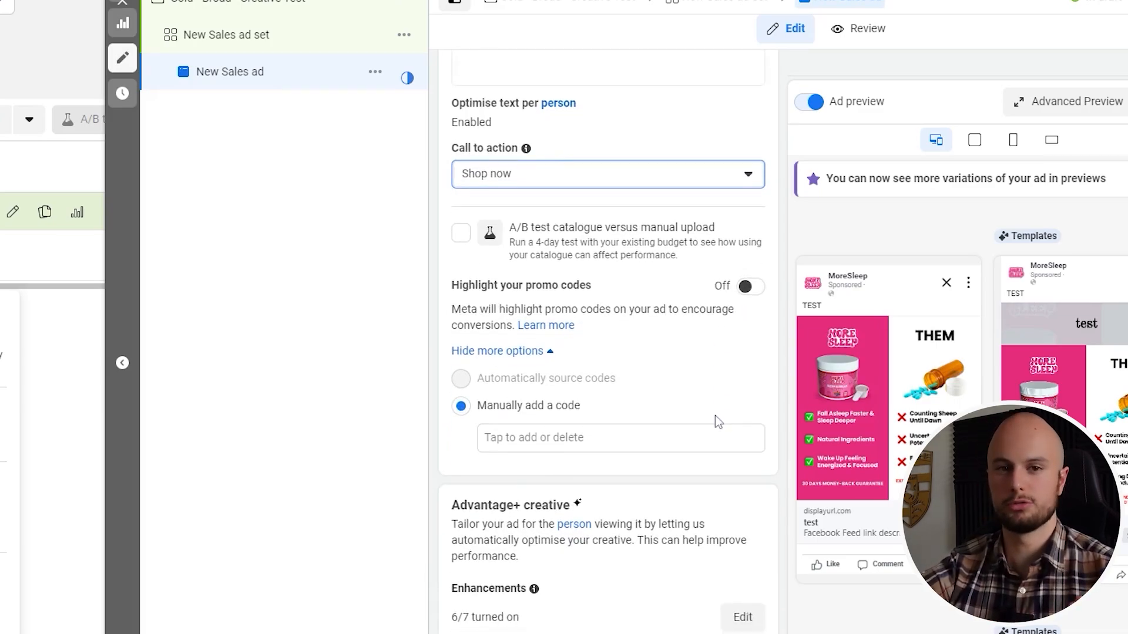
scroll(718, 420, "down", 4)
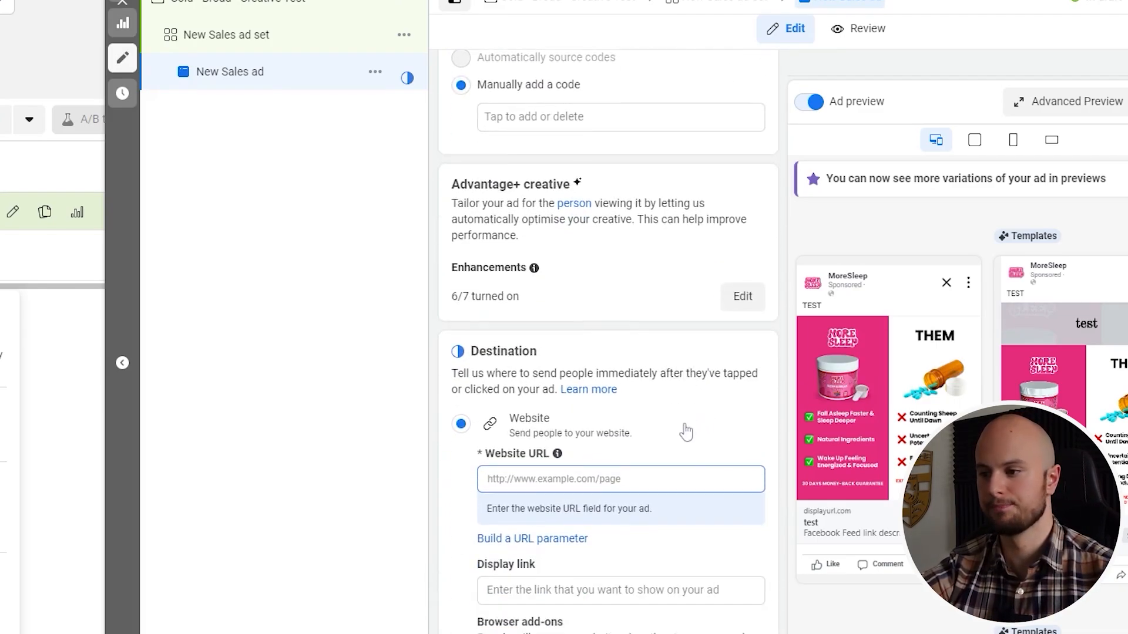
left_click(579, 479)
mouse_move(564, 460)
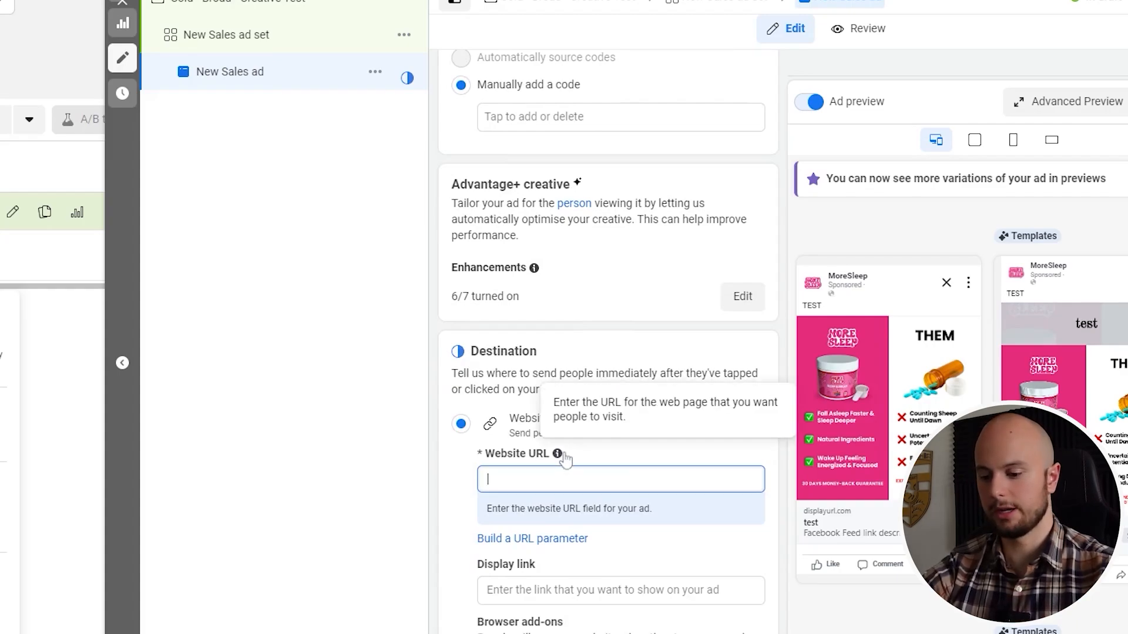
type("www")
key("BackSpace")
key("BackSpace")
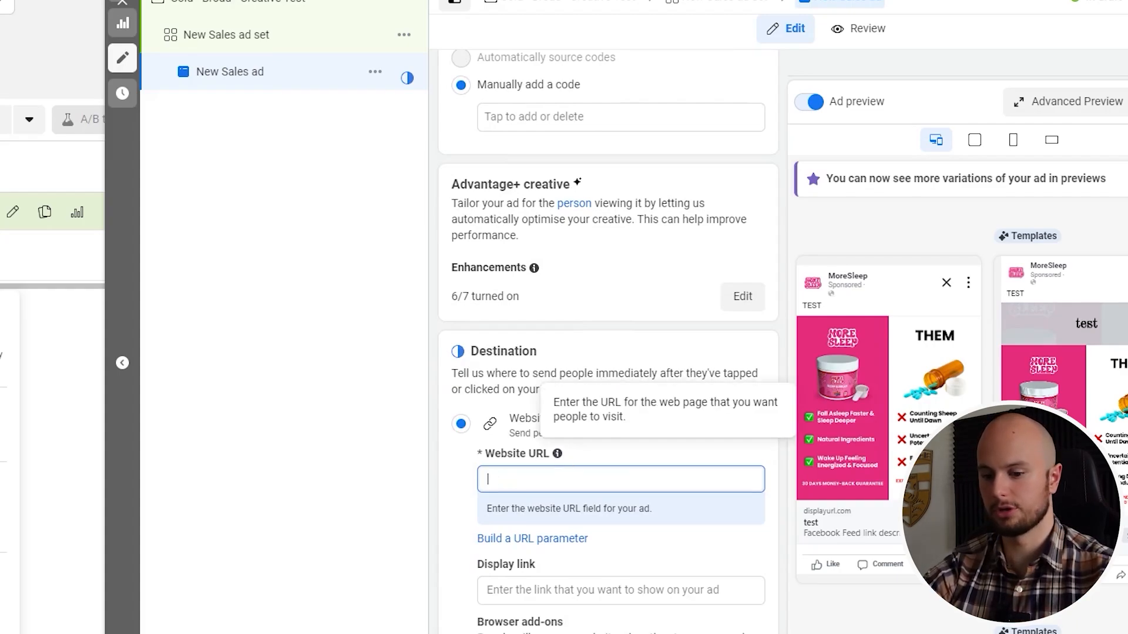
type("ww.google.com")
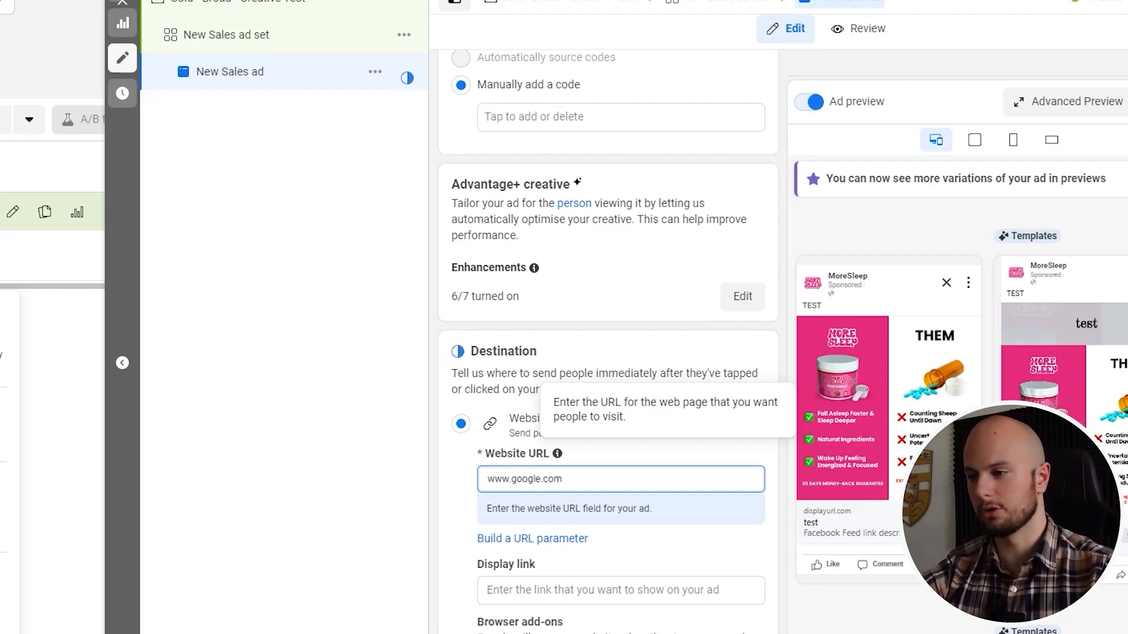
Copy the website URL into the ad's display link and shorten it to google.com
left_click_drag(564, 479, 483, 485)
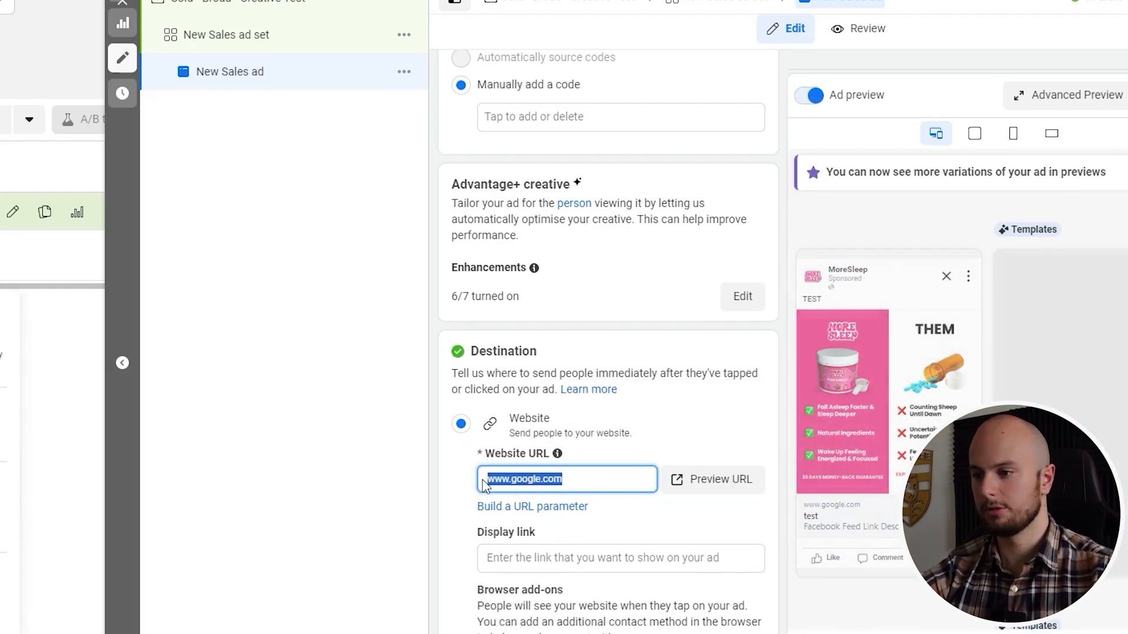
key("ctrl+c")
left_click(502, 558)
key("ctrl+v")
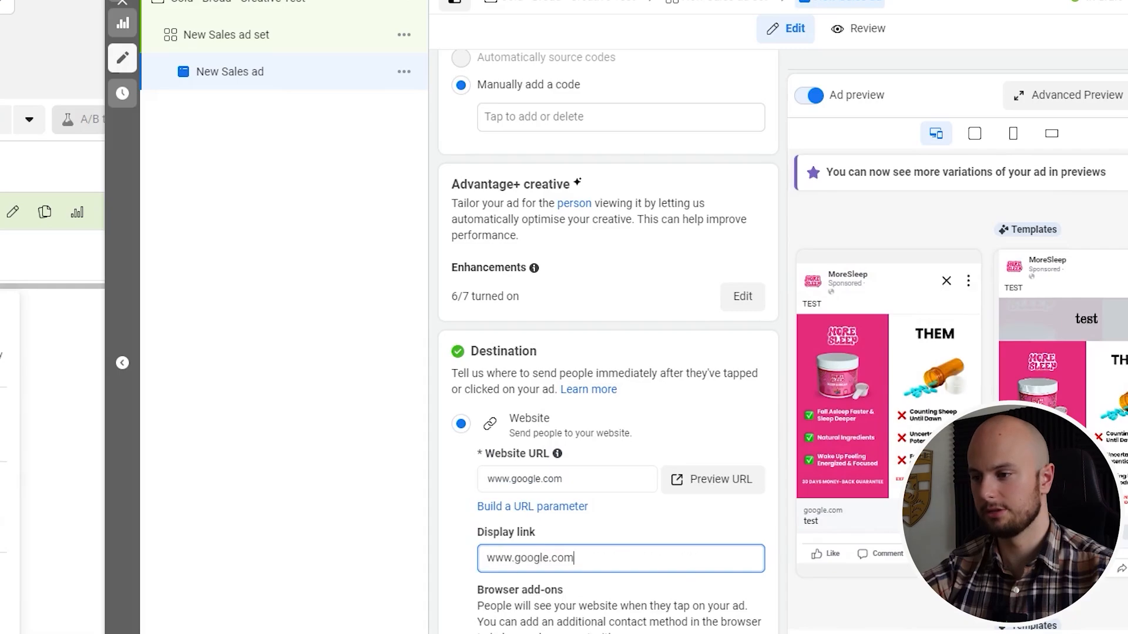
left_click_drag(515, 558, 480, 562)
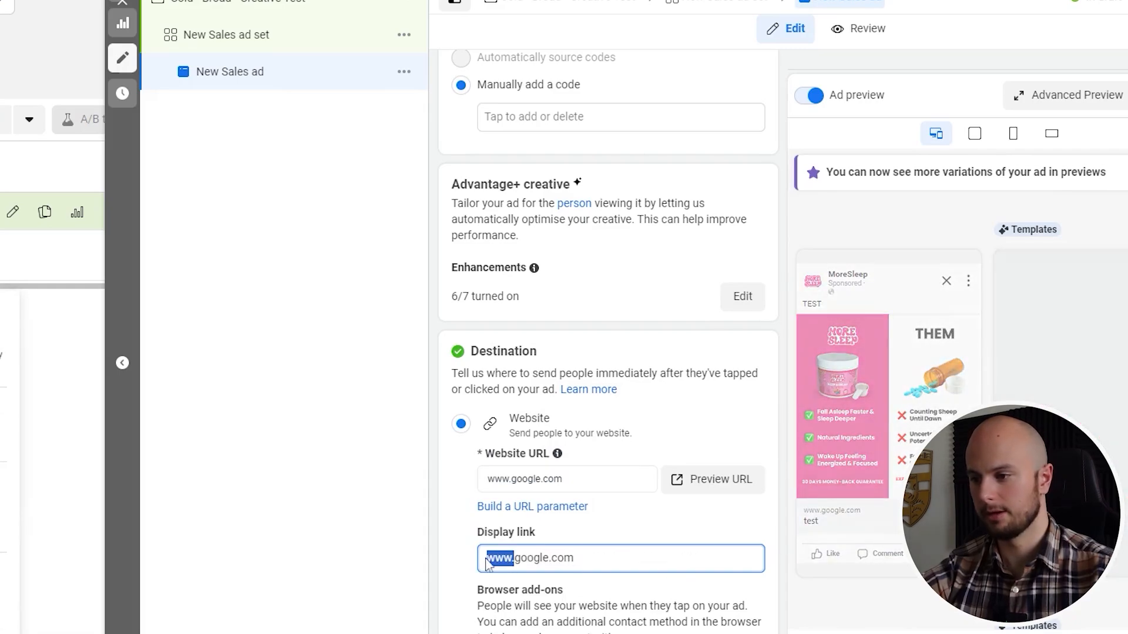
key("BackSpace")
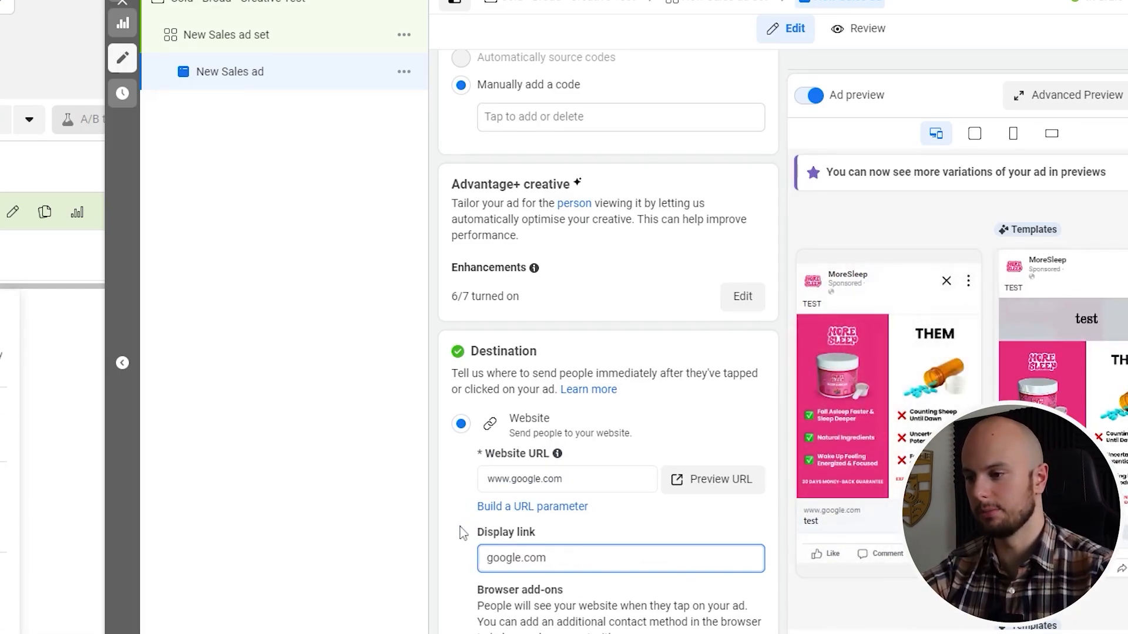
Review the ad's settings from destination and languages back through primary text, headline, description, media, format and identity
scroll(461, 533, "down", 8)
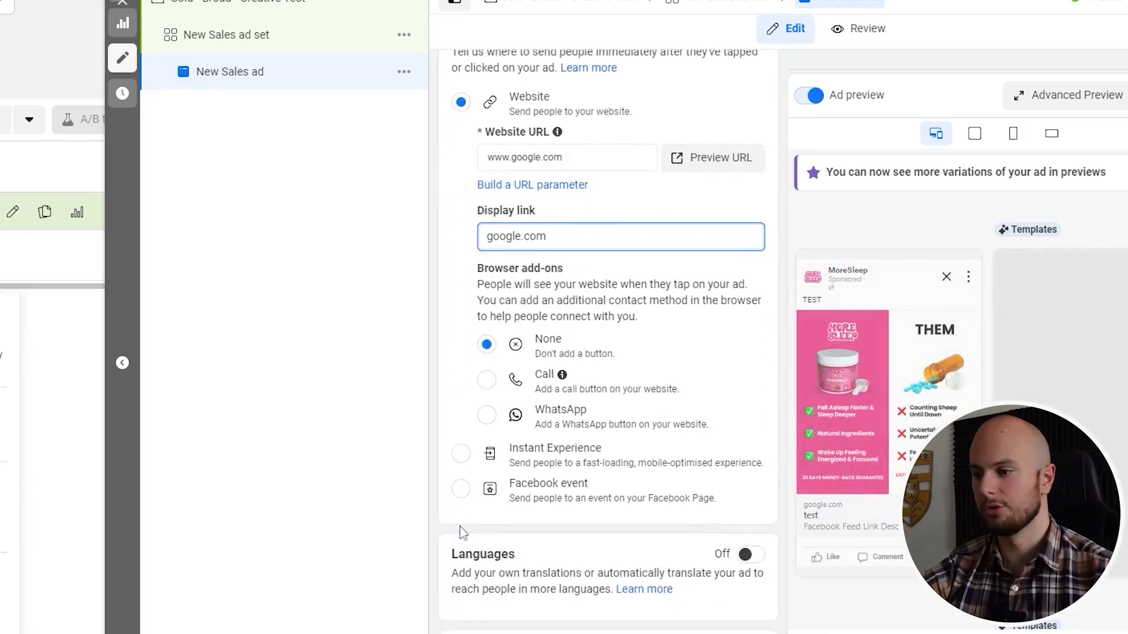
scroll(461, 533, "down", 5)
scroll(461, 533, "up", 10)
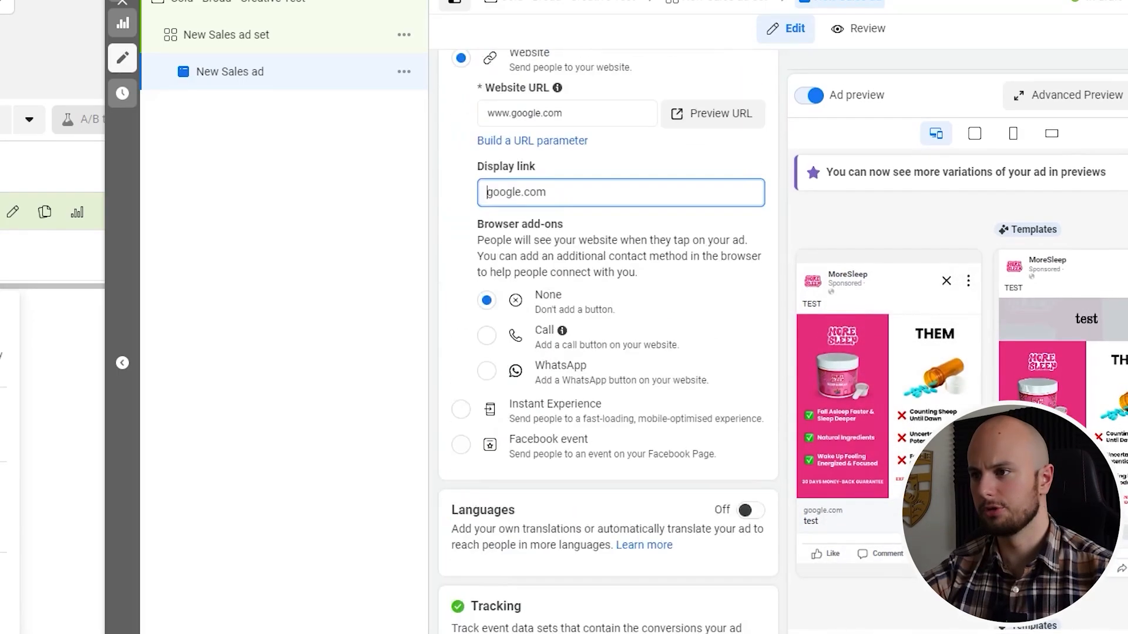
scroll(463, 529, "up", 10)
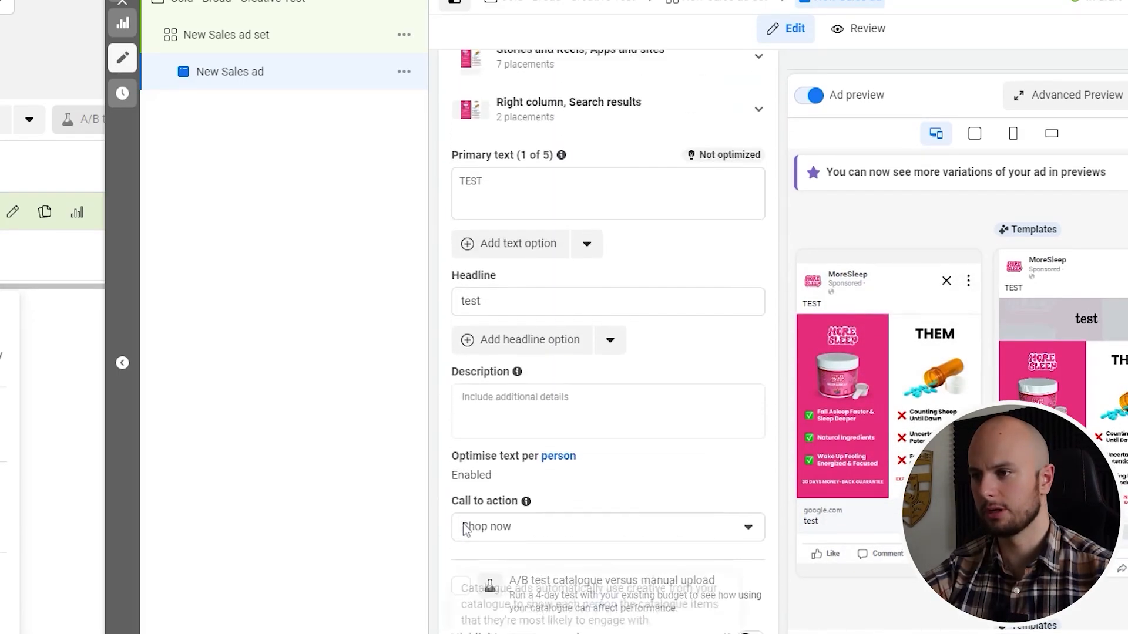
scroll(464, 527, "up", 1)
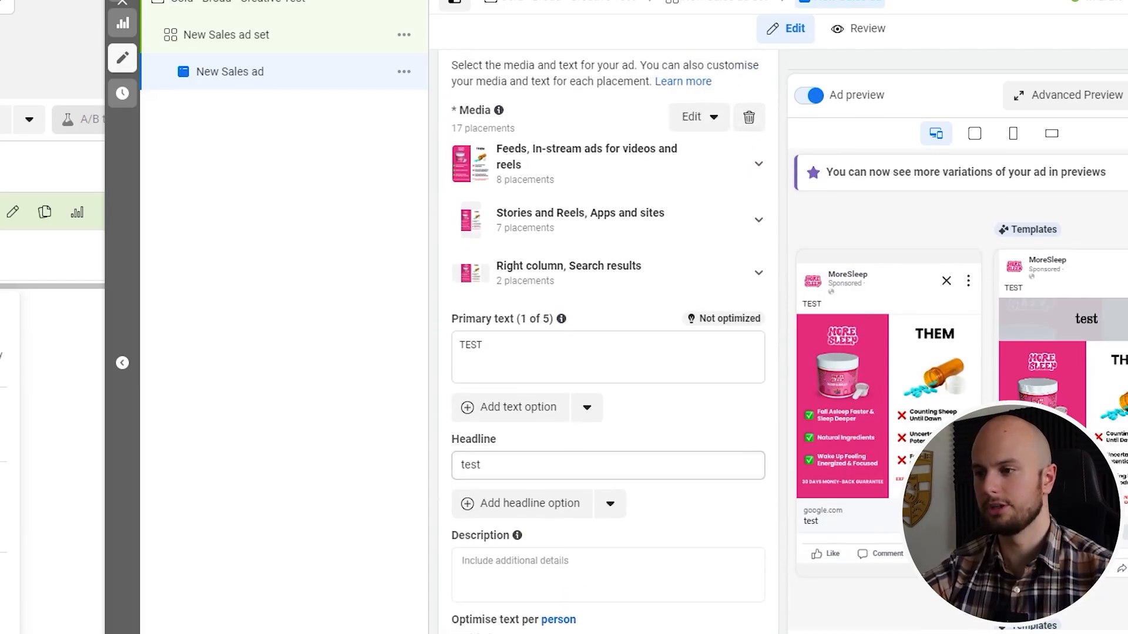
left_click(493, 466)
left_click(506, 351)
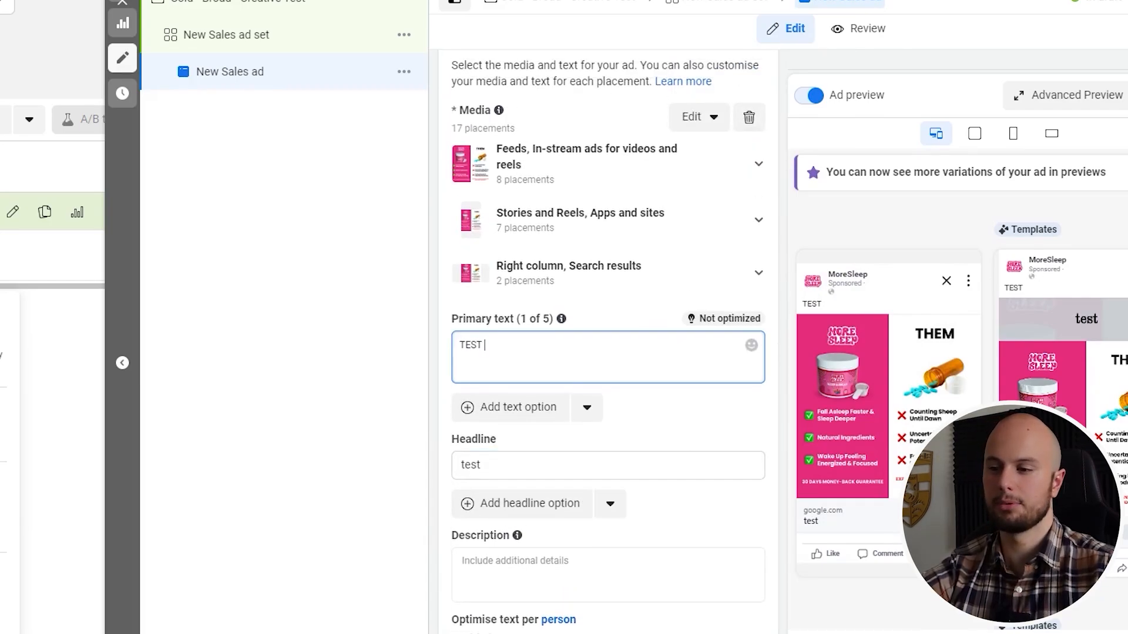
left_click(503, 544)
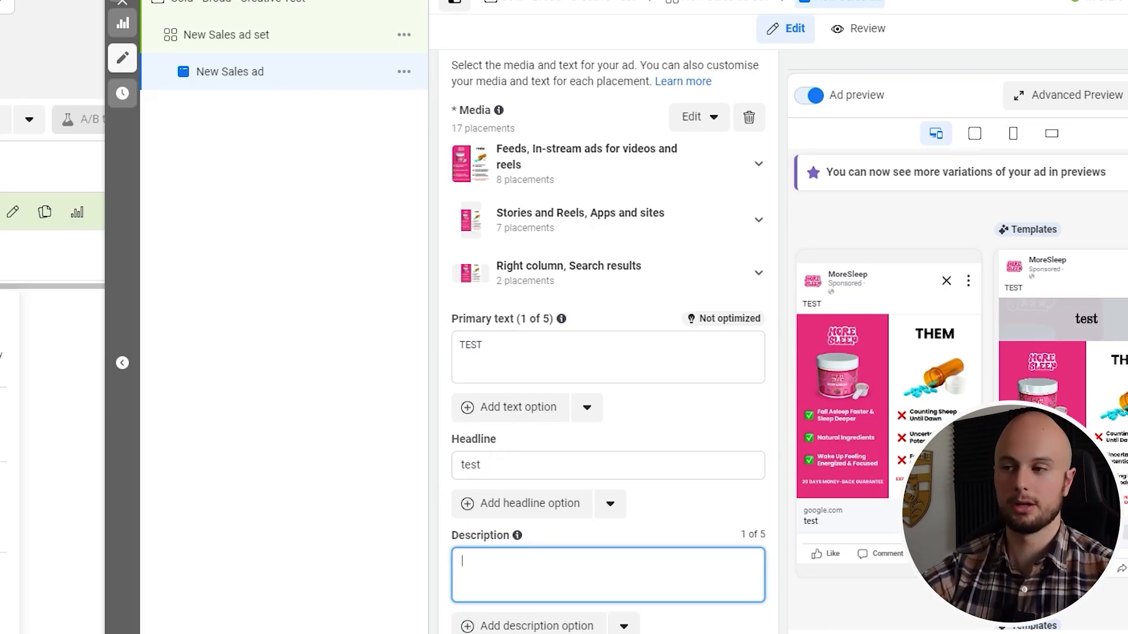
scroll(448, 499, "up", 3)
scroll(448, 498, "down", 3)
scroll(453, 506, "up", 4)
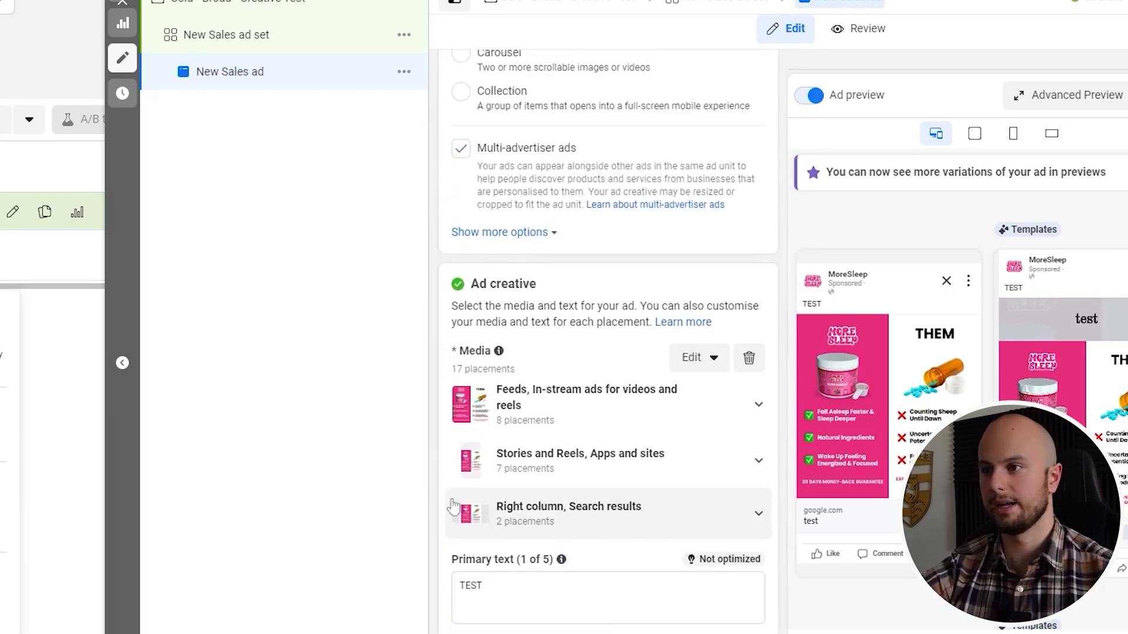
scroll(453, 507, "up", 10)
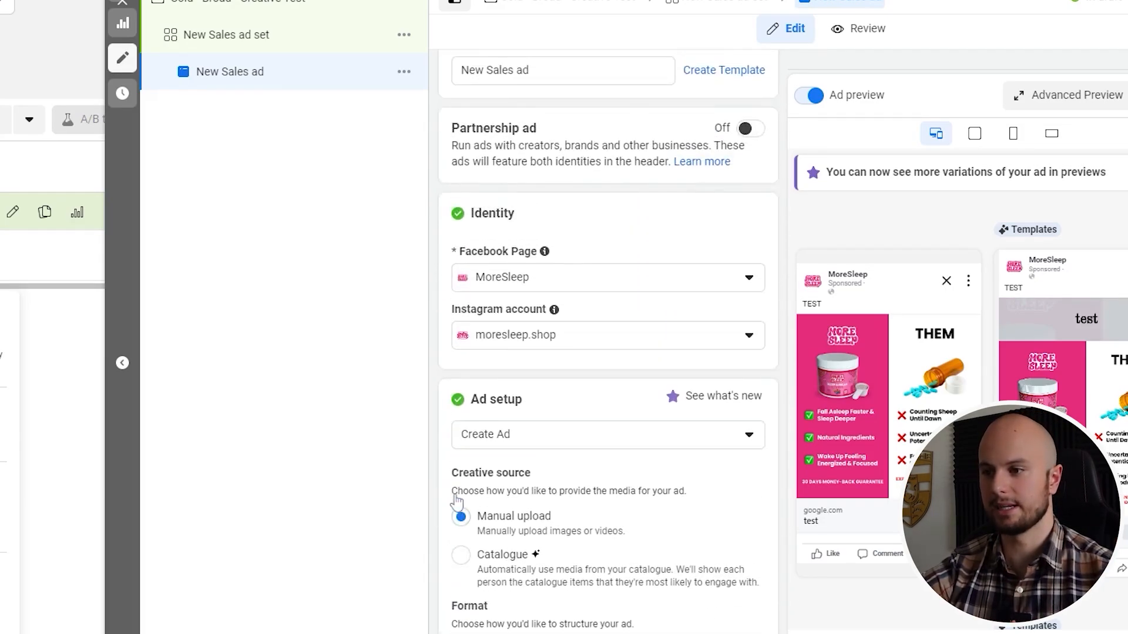
scroll(457, 502, "up", 1)
scroll(517, 515, "down", 12)
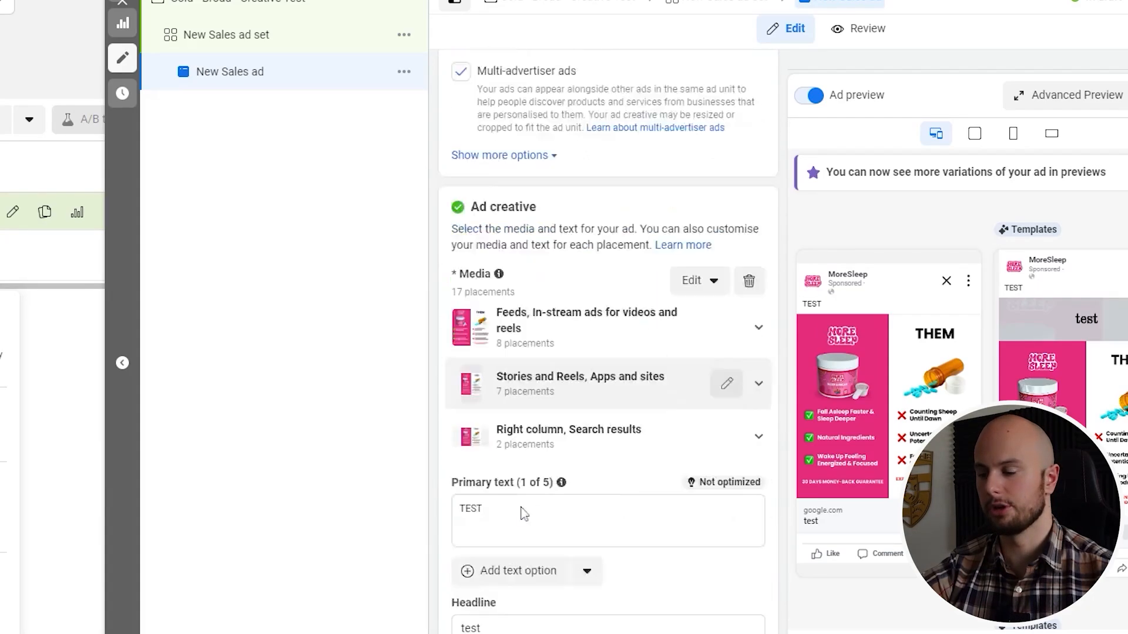
scroll(639, 541, "down", 9)
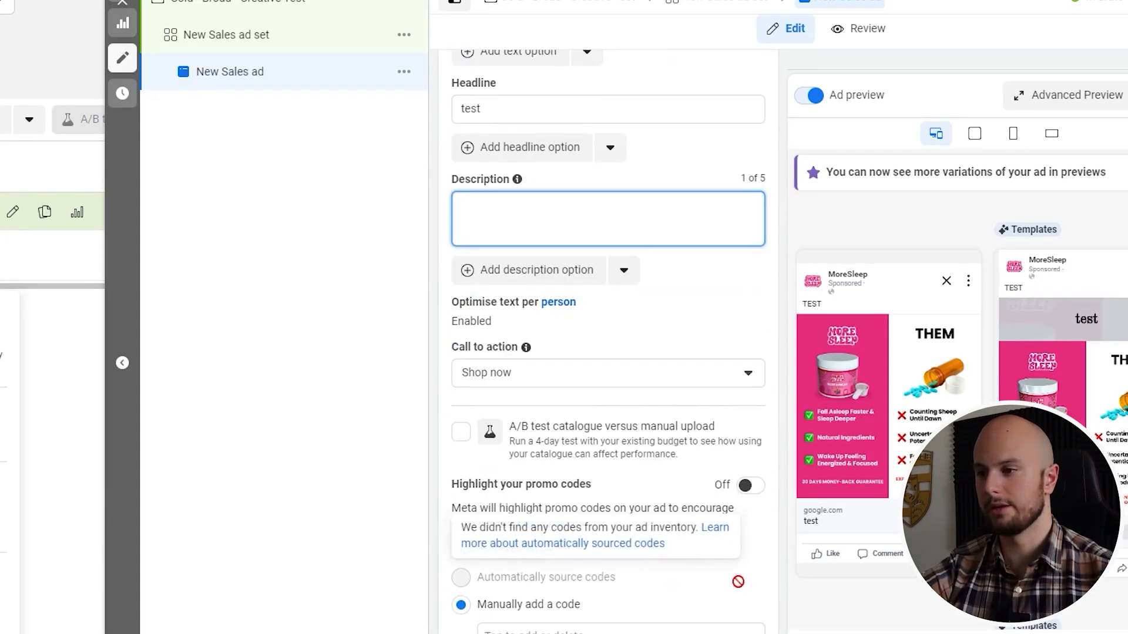
scroll(738, 582, "down", 1)
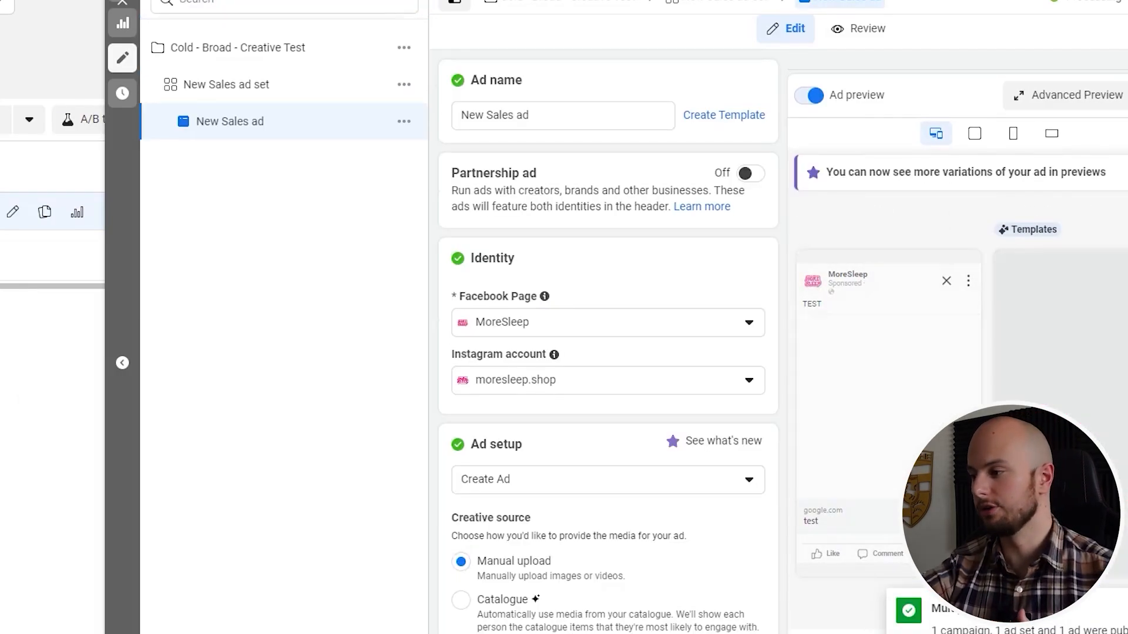
Close the ad editor and duplicate the ad within its original campaign, making 9 copies with existing reactions, comments and shares shown
left_click(123, 4)
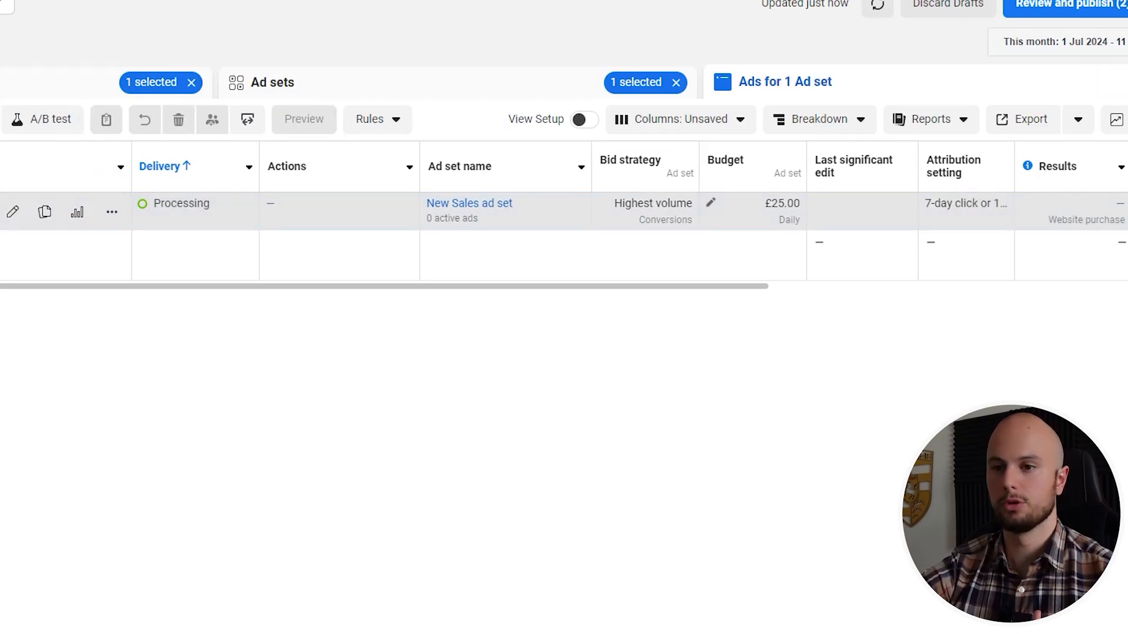
left_click(45, 213)
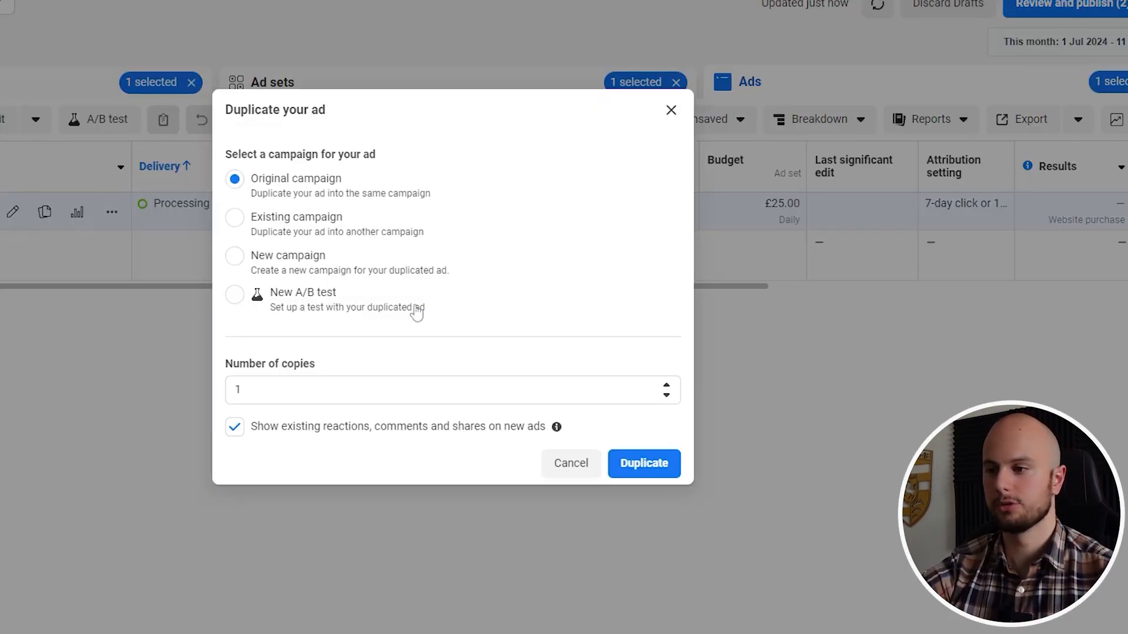
left_click(667, 387)
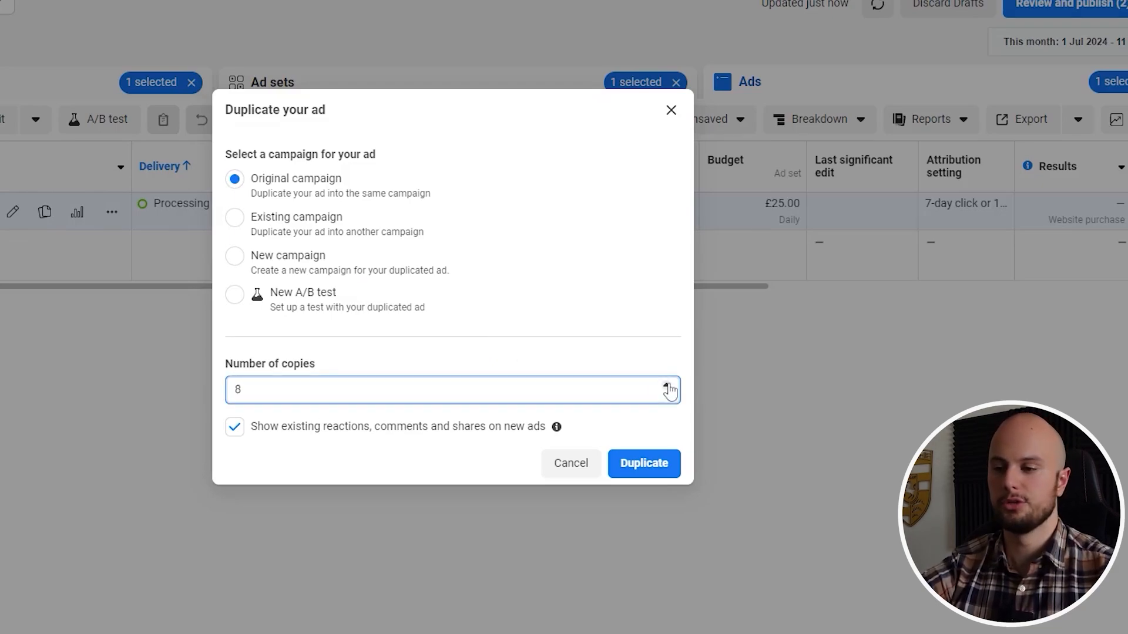
left_click(650, 461)
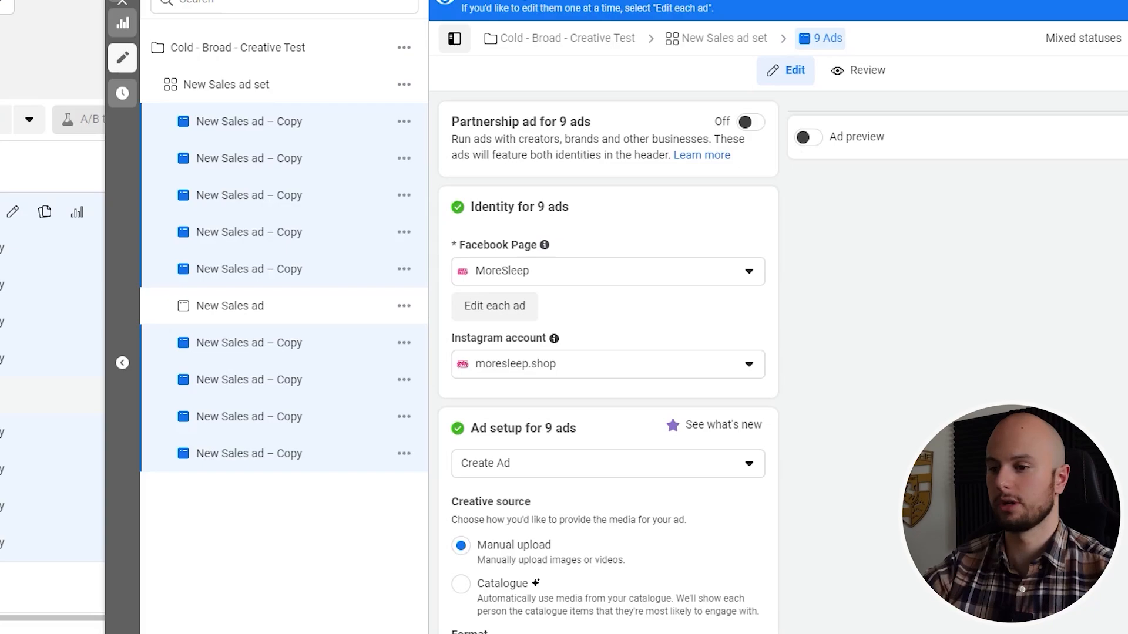
Leave the bulk editing of the copies, open a single ad copy and rename it "Ad 2"
left_click(123, 3)
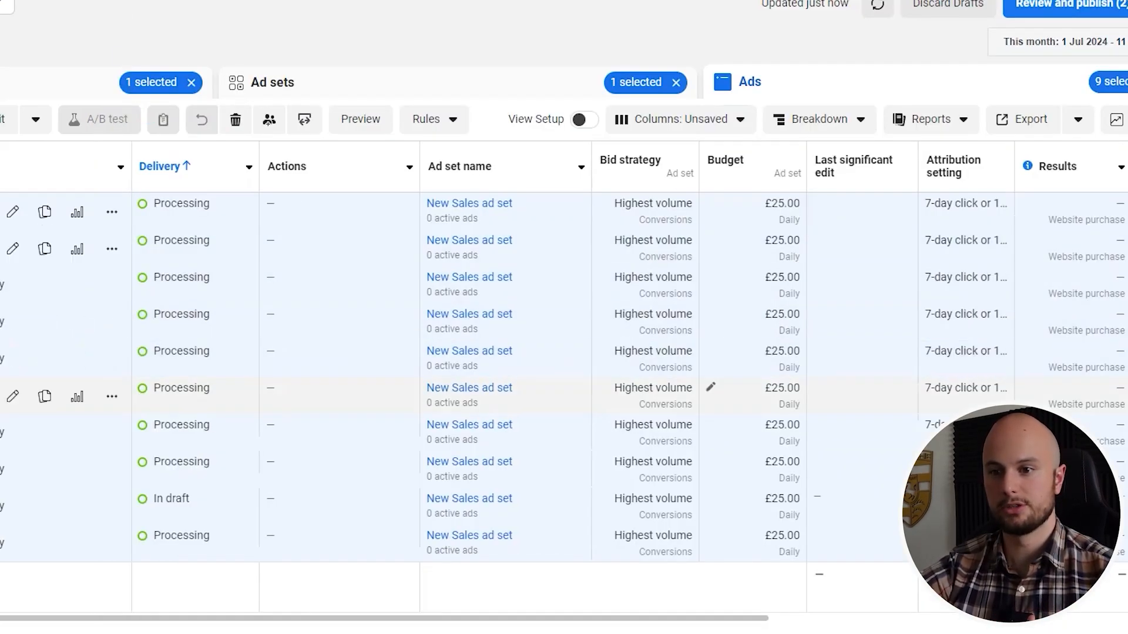
left_click(12, 359)
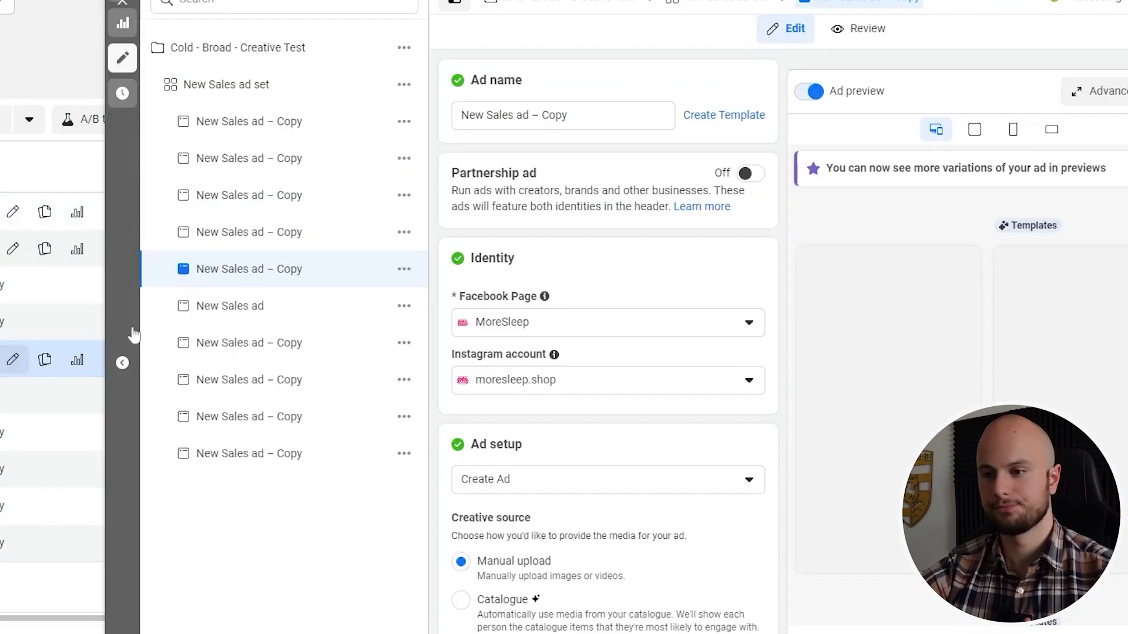
left_click_drag(568, 116, 464, 120)
type("Ad 2")
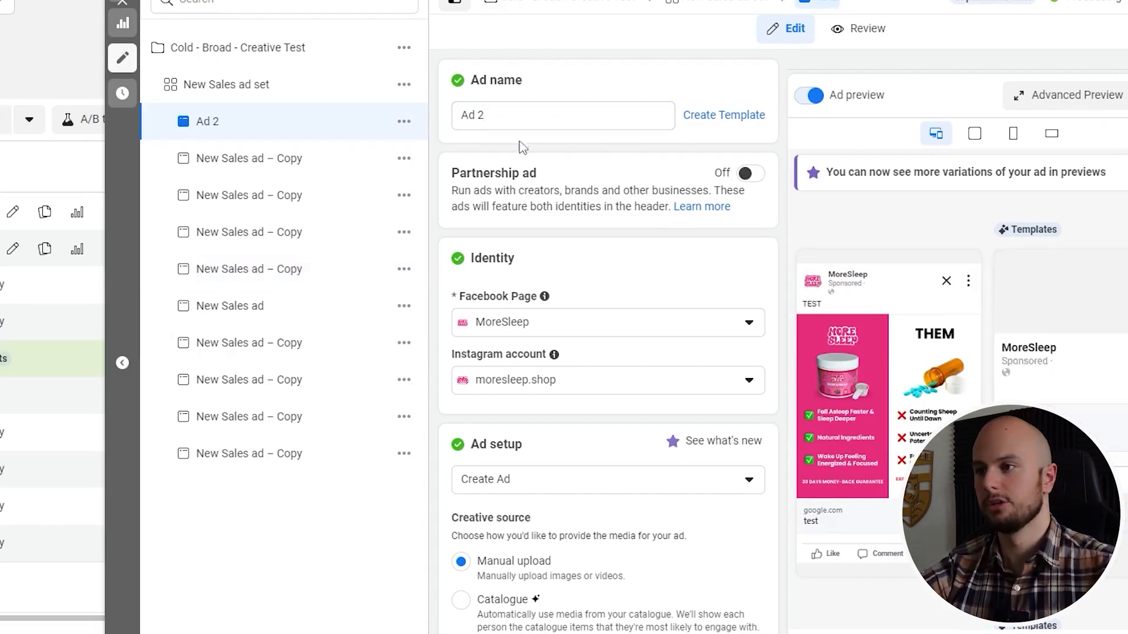
Remove all media from Ad 2 and select the account image "A5 - V1.jpg" as its replacement
scroll(519, 244, "down", 3)
scroll(518, 243, "down", 10)
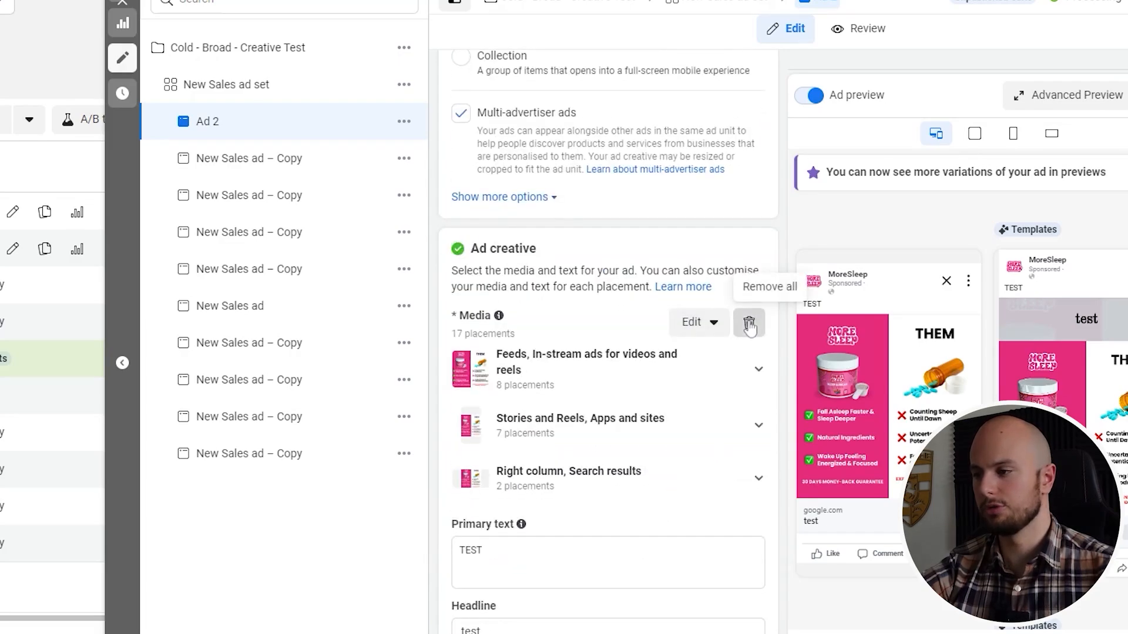
left_click(746, 323)
left_click(525, 342)
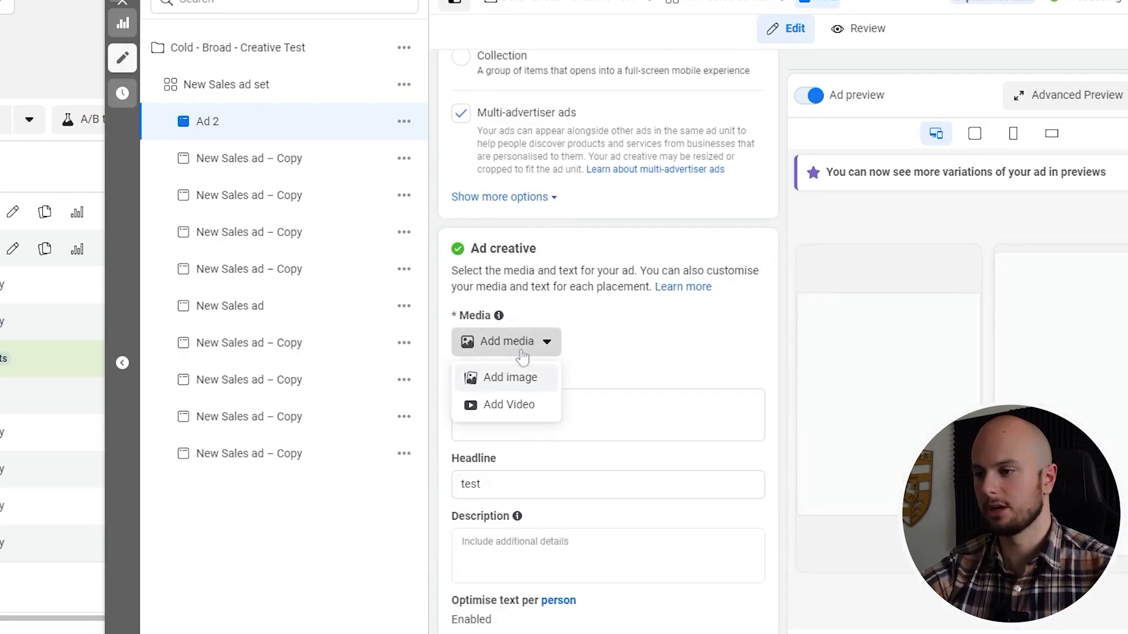
left_click(520, 385)
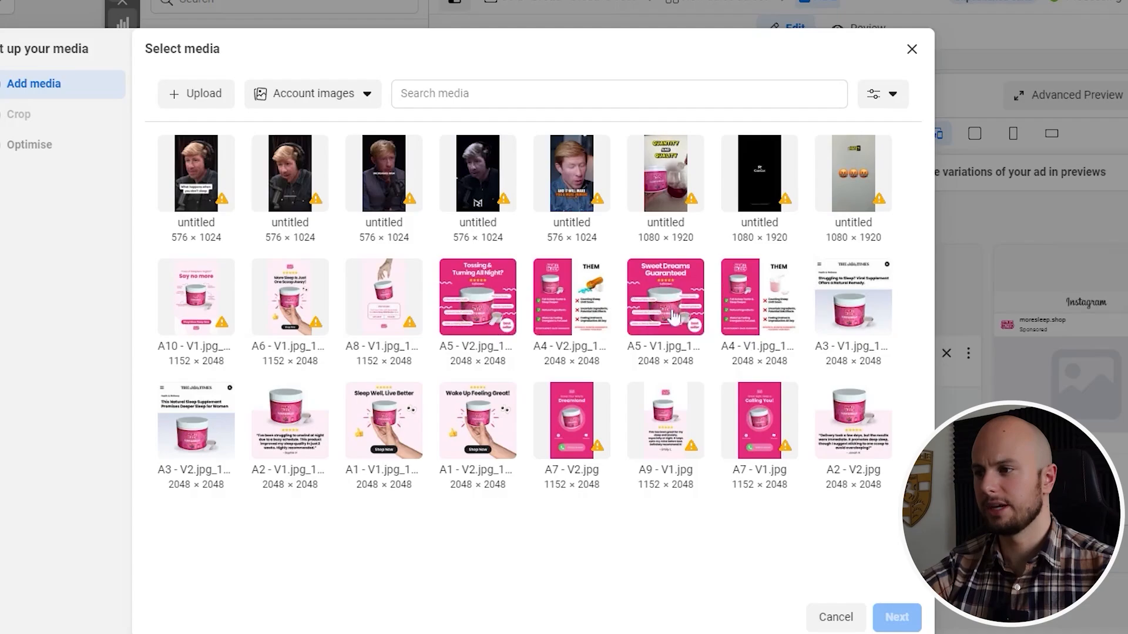
left_click(679, 292)
Accept the new image's placement crops and finish Ad 2's media setup with all Advantage+ creative optimisations off
left_click(897, 617)
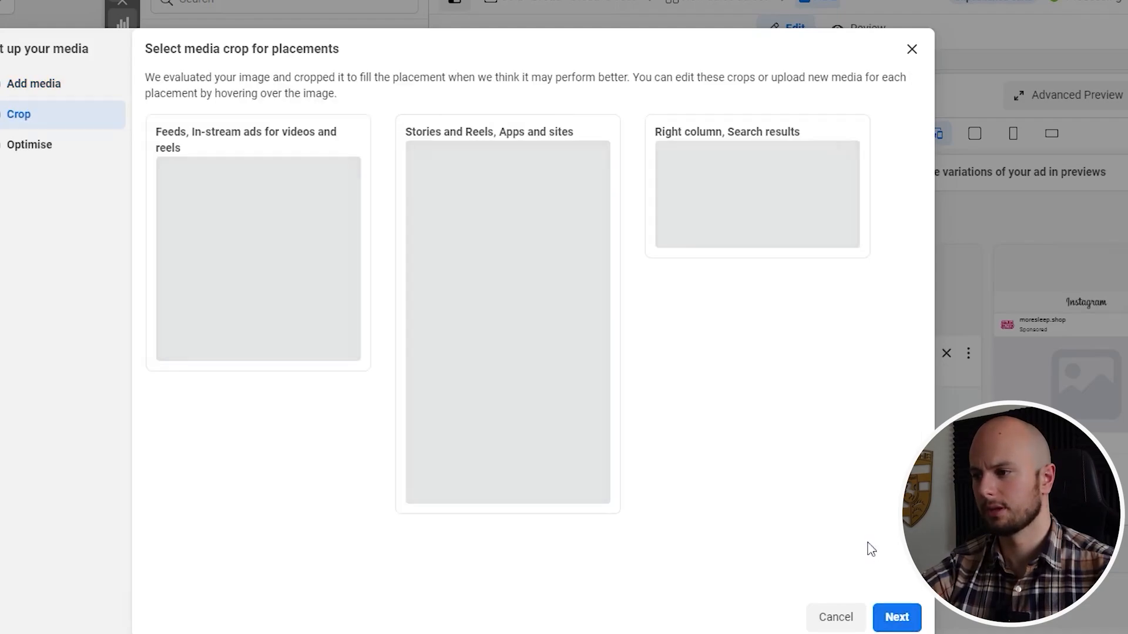
left_click(902, 624)
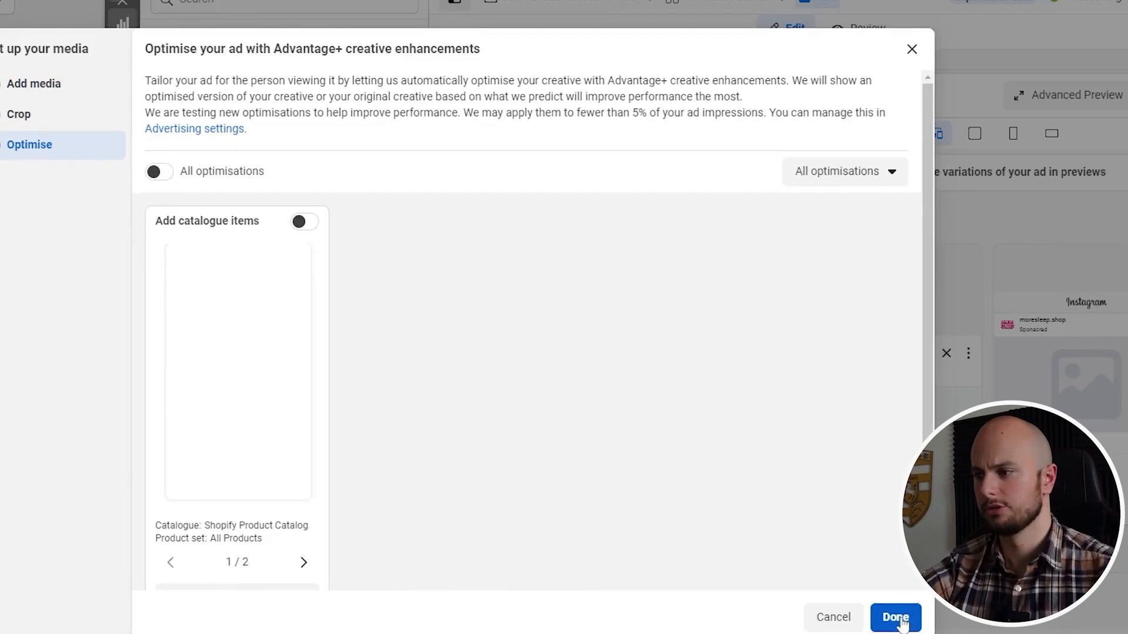
left_click(894, 618)
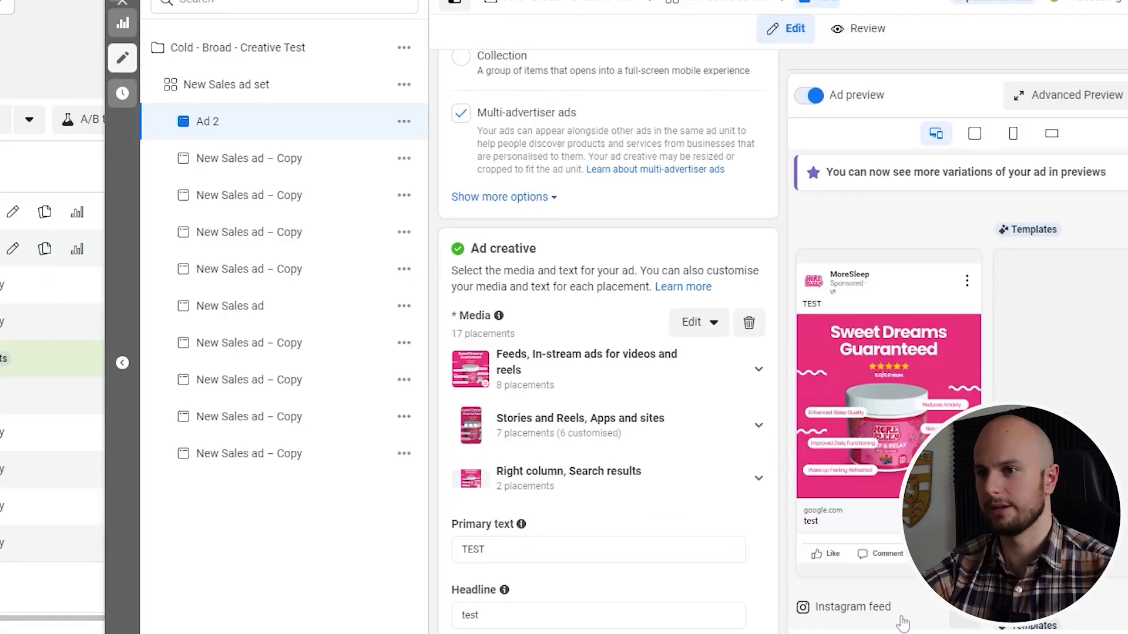